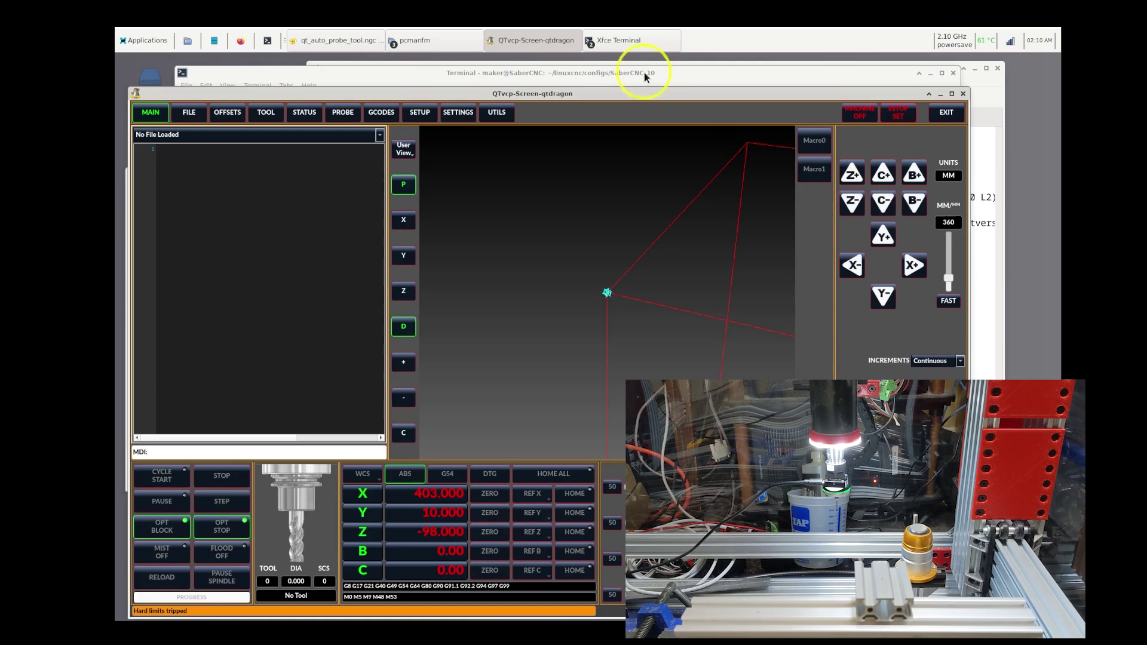
Reset the e-stop, turn the machine on, and display the tool table showing tool 1 as Tool Probe.
{"action": "left_click", "coordinate": [896, 113]}
{"action": "left_click", "coordinate": [856, 112]}
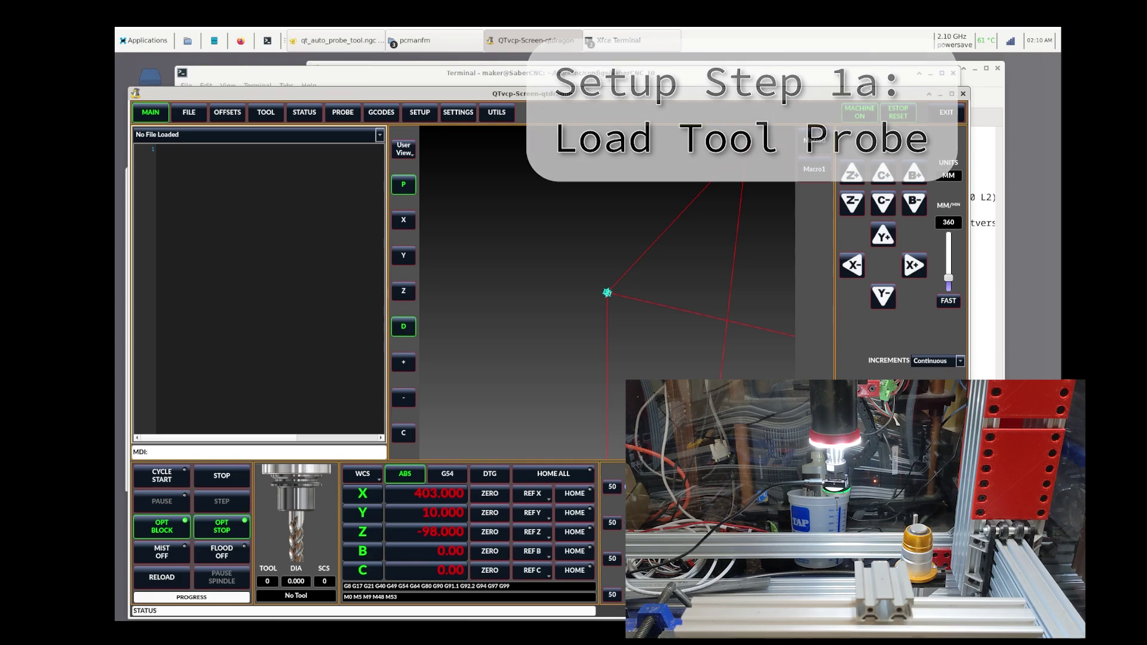
{"action": "left_click", "coordinate": [264, 112]}
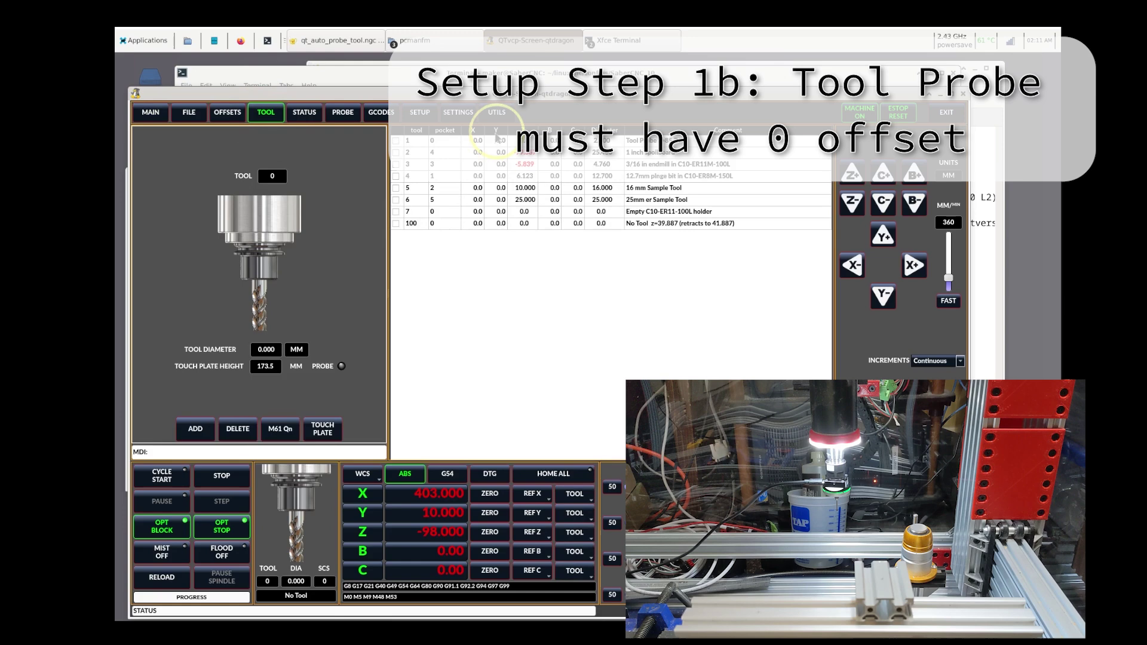
{"action": "left_click", "coordinate": [635, 141]}
{"action": "left_click", "coordinate": [522, 141]}
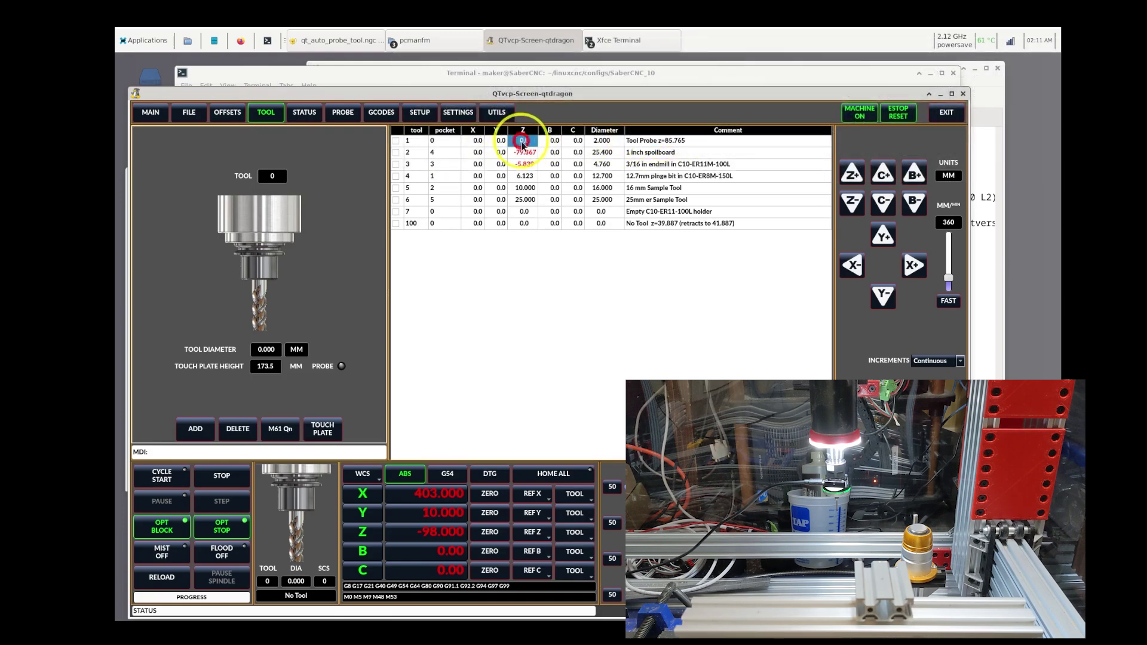
{"action": "left_click", "coordinate": [521, 143]}
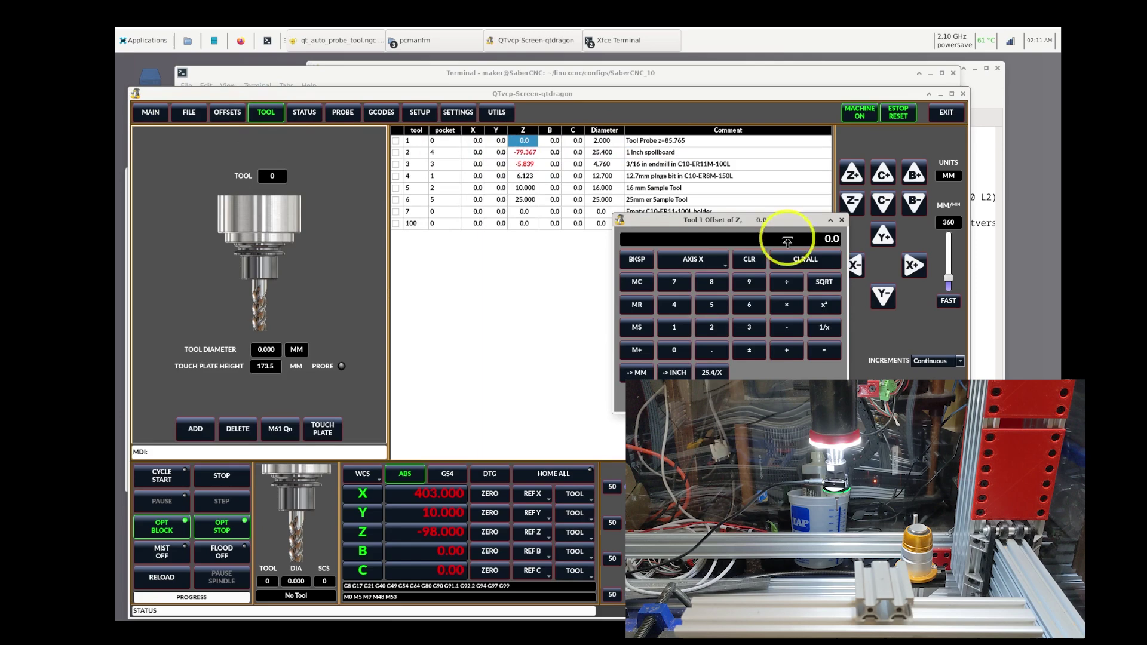
{"action": "left_click", "coordinate": [841, 221]}
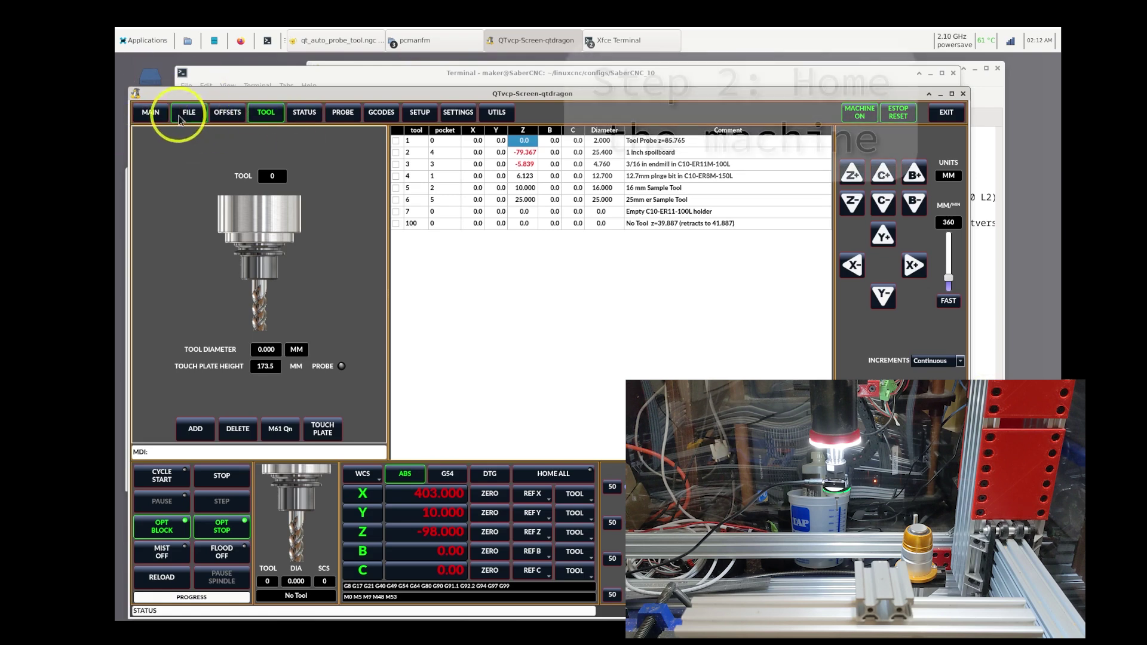
Home all axes from the main page until ALL HOMED shows, then show the command history.
{"action": "left_click", "coordinate": [144, 112]}
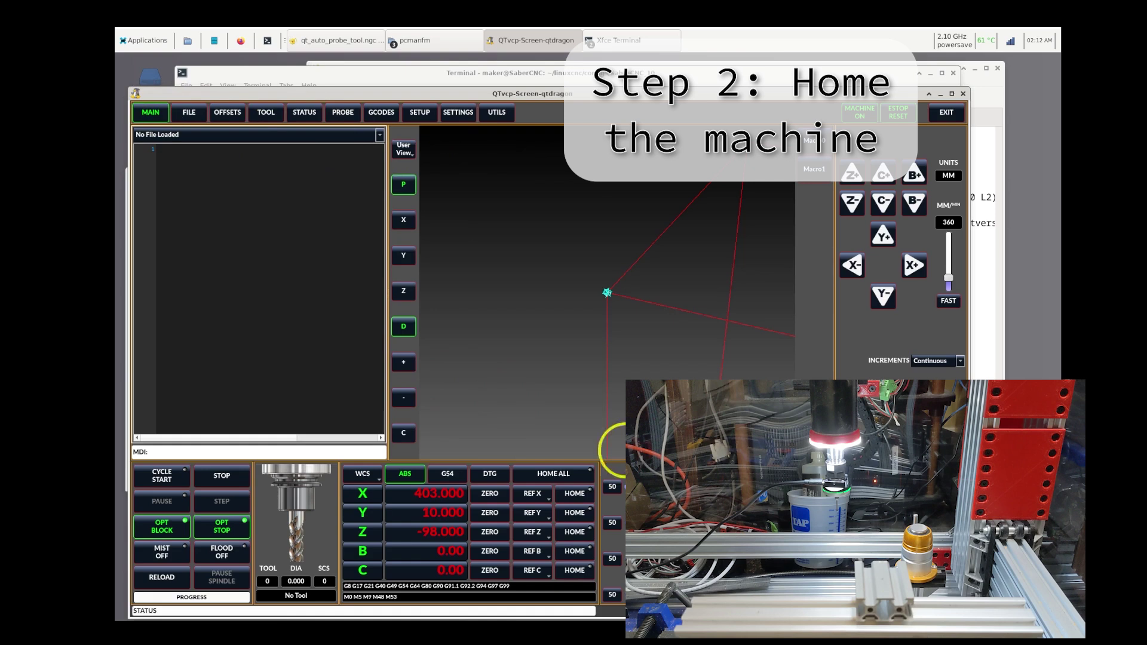
{"action": "left_click", "coordinate": [553, 475]}
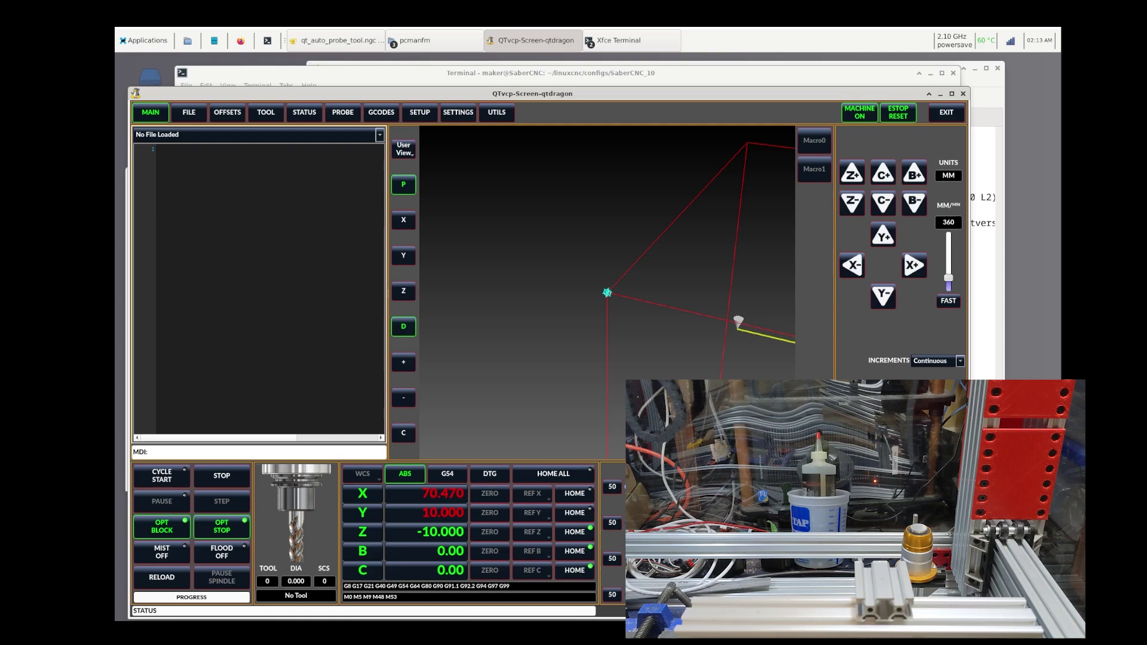
{"action": "left_click", "coordinate": [157, 449]}
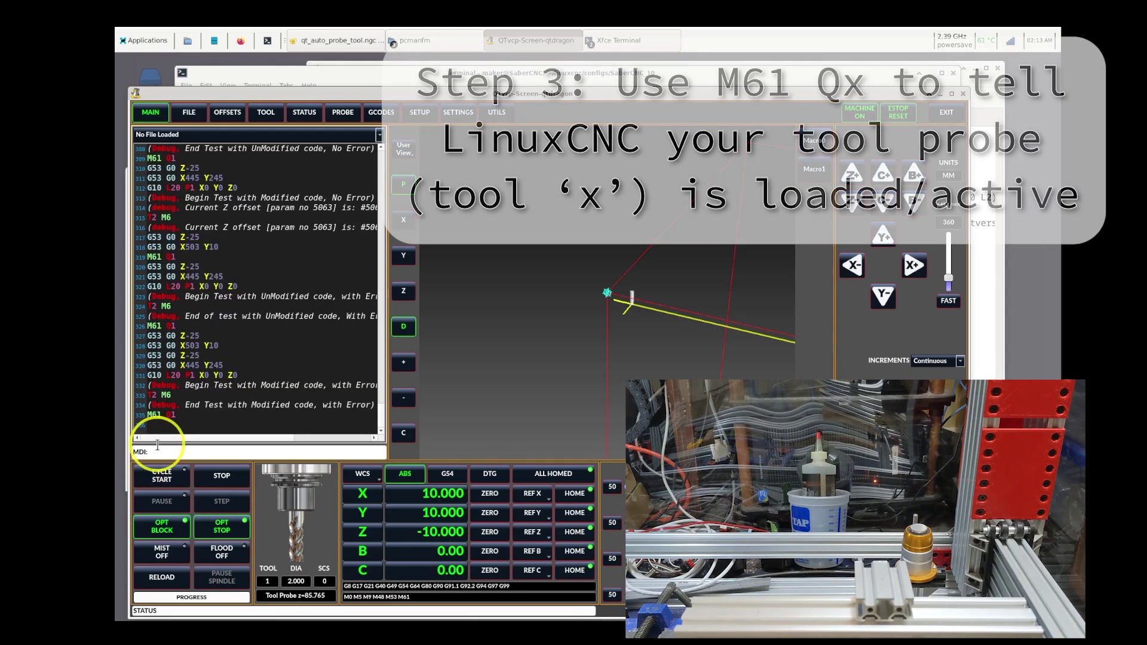
Re-run M61 Q1 from history so tool 1, the Tool Probe, is active without a change.
{"action": "right_click", "coordinate": [154, 332]}
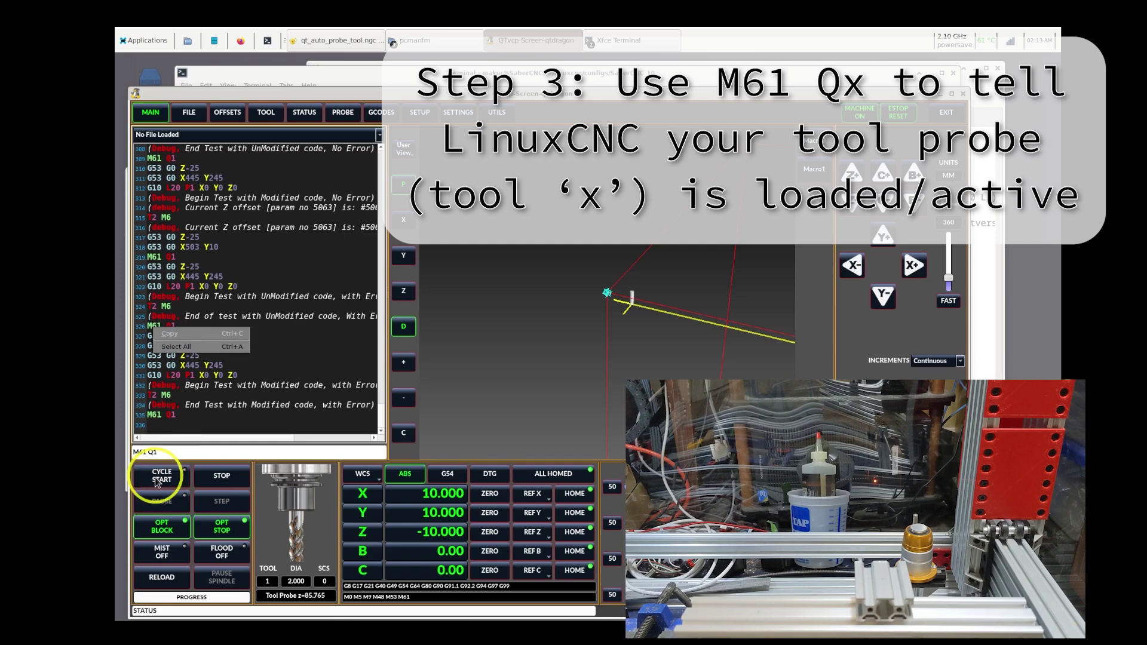
{"action": "left_click", "coordinate": [167, 452]}
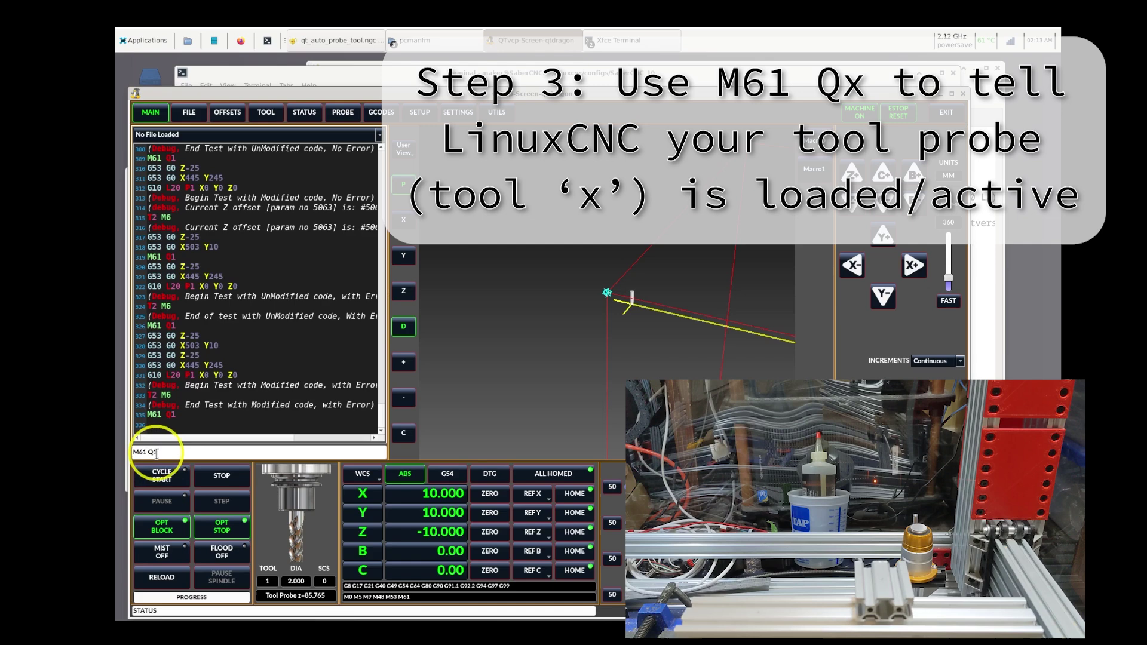
{"action": "key", "text": "Return"}
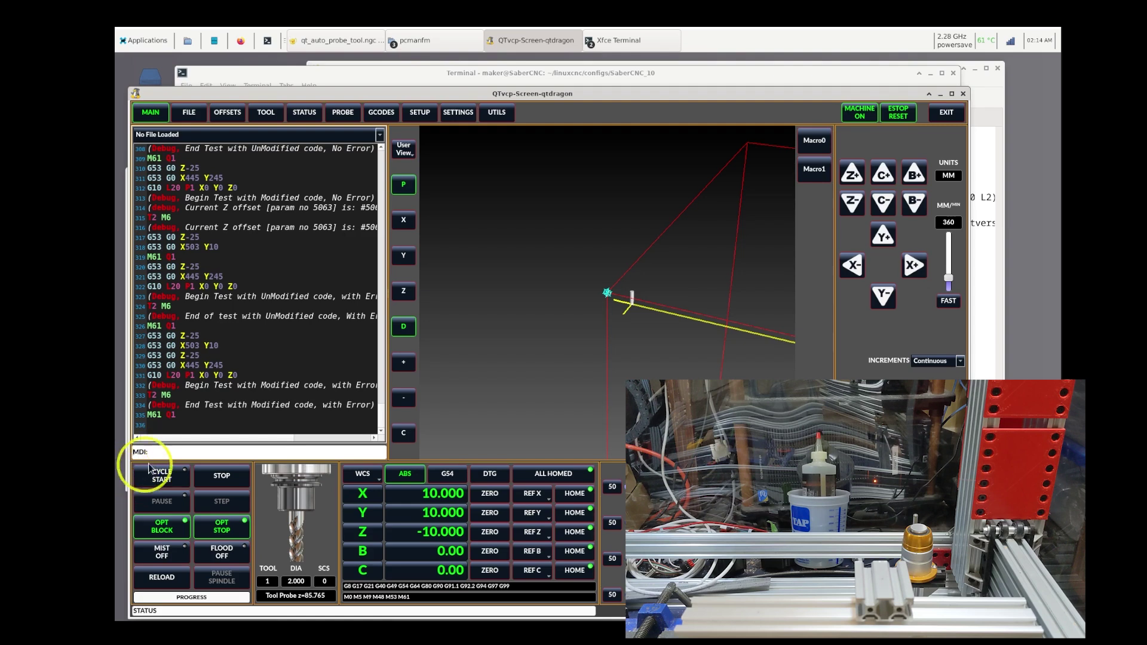
Confirm tool 1 is active, then run G53 G0 Z-25 from history to lift Z to -25.
{"action": "left_click", "coordinate": [272, 112]}
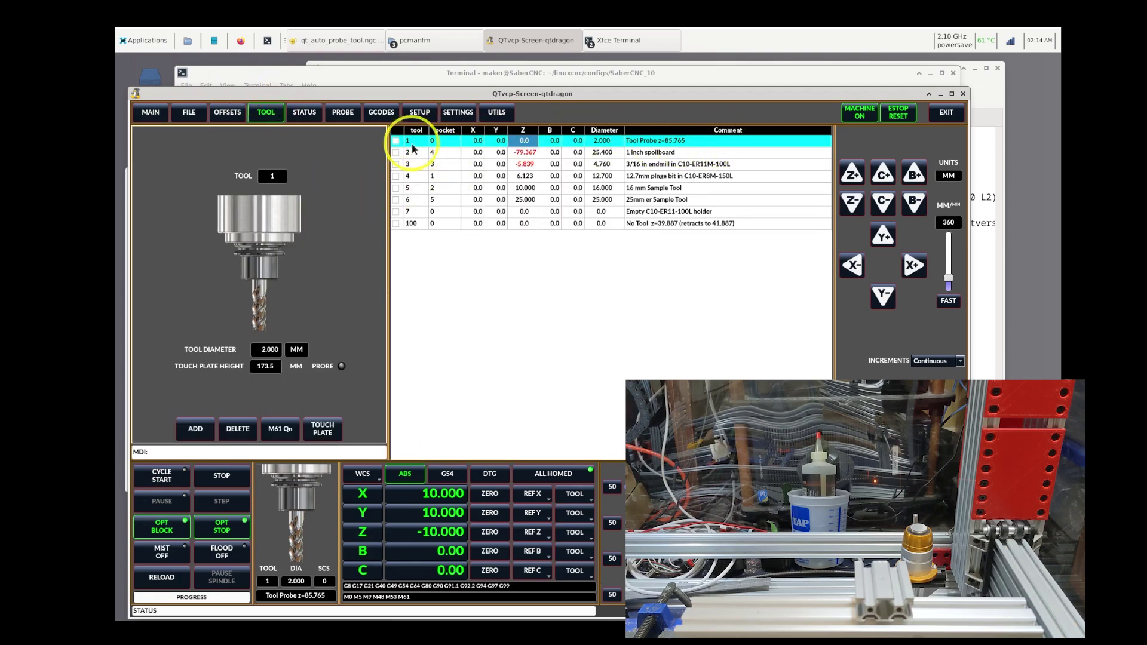
{"action": "left_click", "coordinate": [149, 112]}
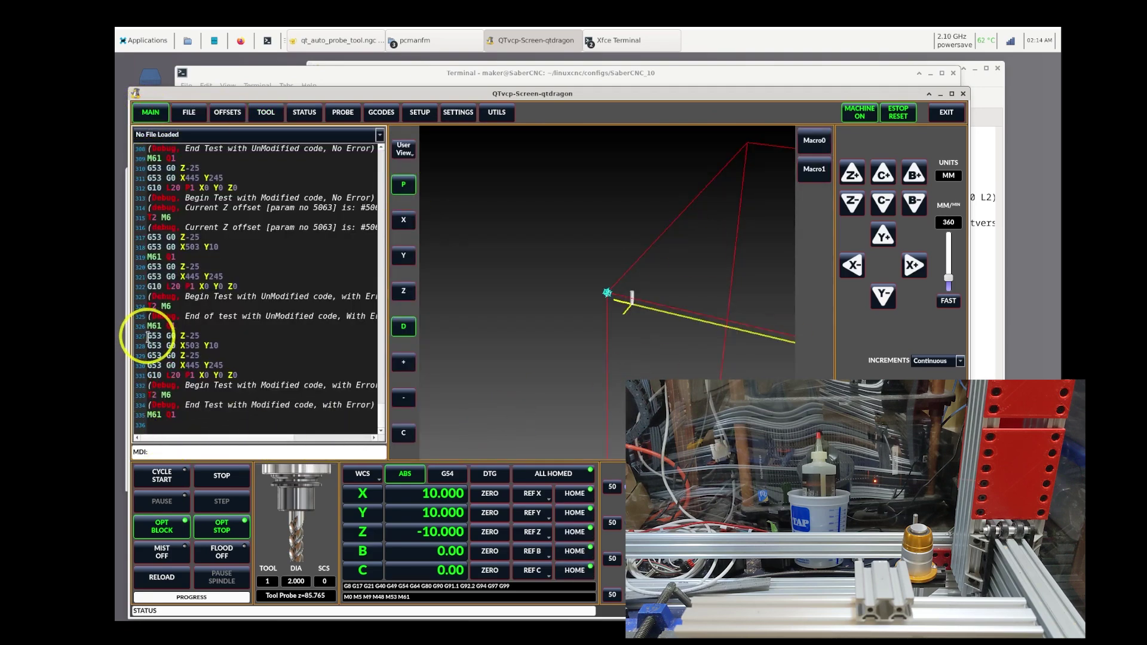
{"action": "left_click_drag", "start_coordinate": [148, 337], "coordinate": [193, 452]}
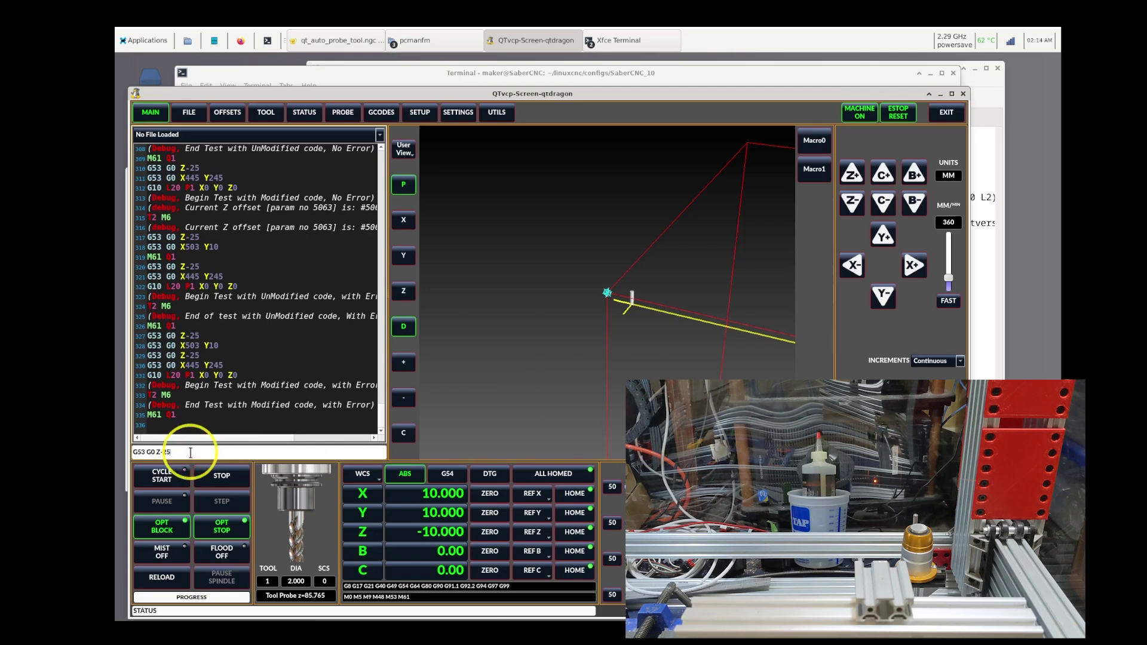
{"action": "key", "text": "Return"}
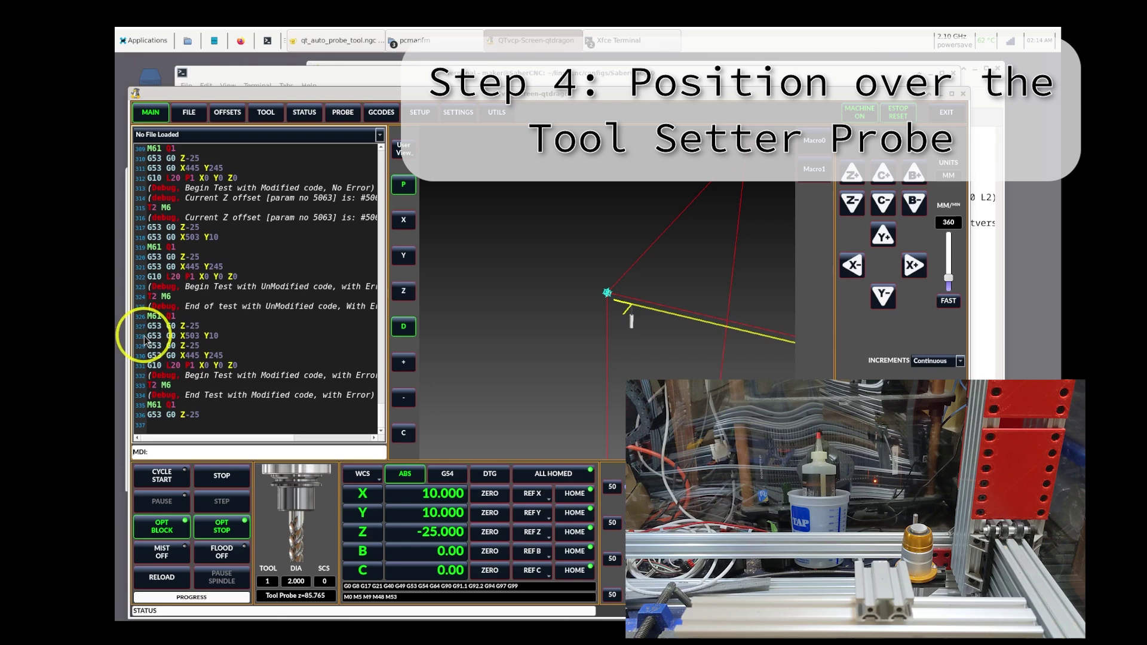
Re-run G53 G0 X503 Y10 from history to position the spindle over the tool setter.
{"action": "right_click", "coordinate": [145, 340]}
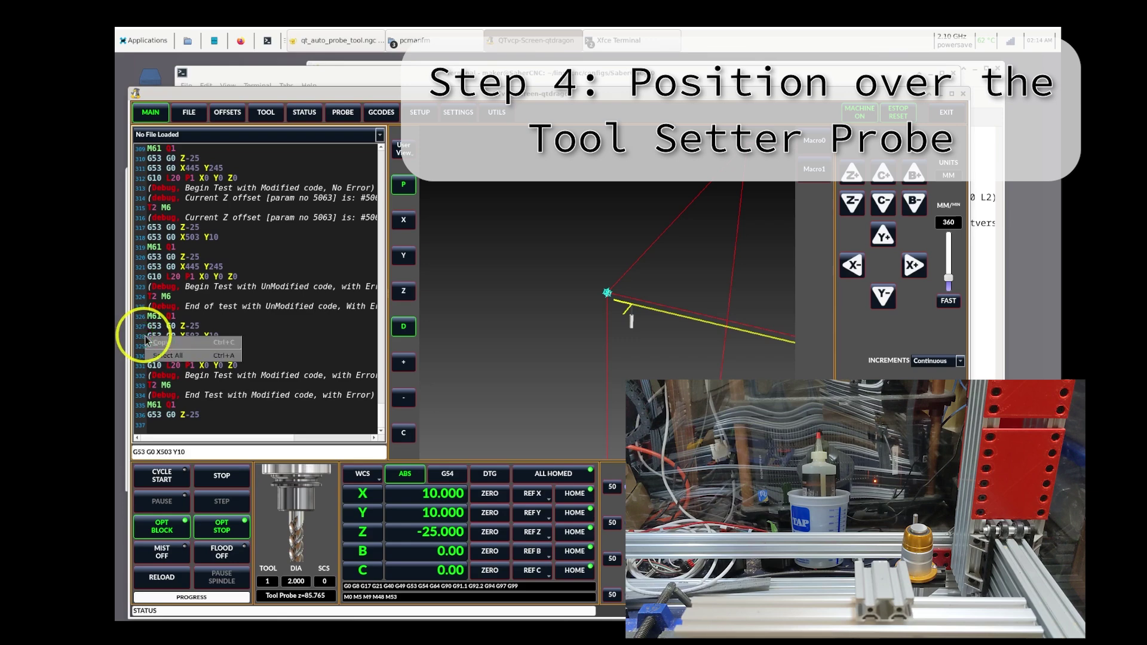
{"action": "left_click", "coordinate": [197, 449]}
{"action": "left_click", "coordinate": [191, 454]}
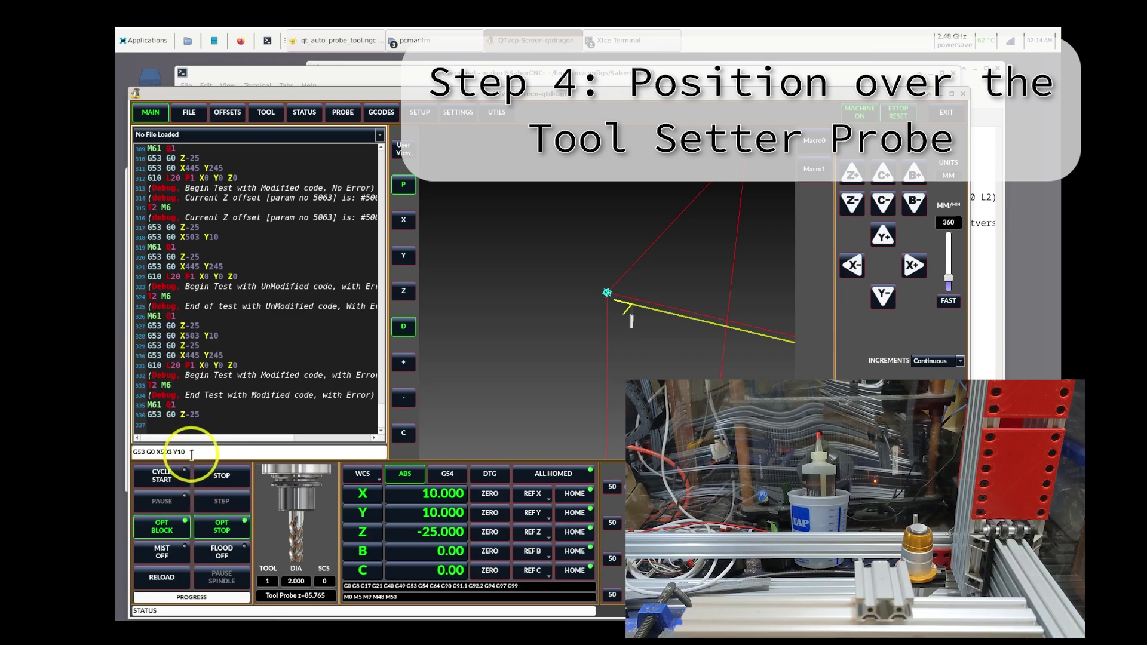
{"action": "key", "text": "Return"}
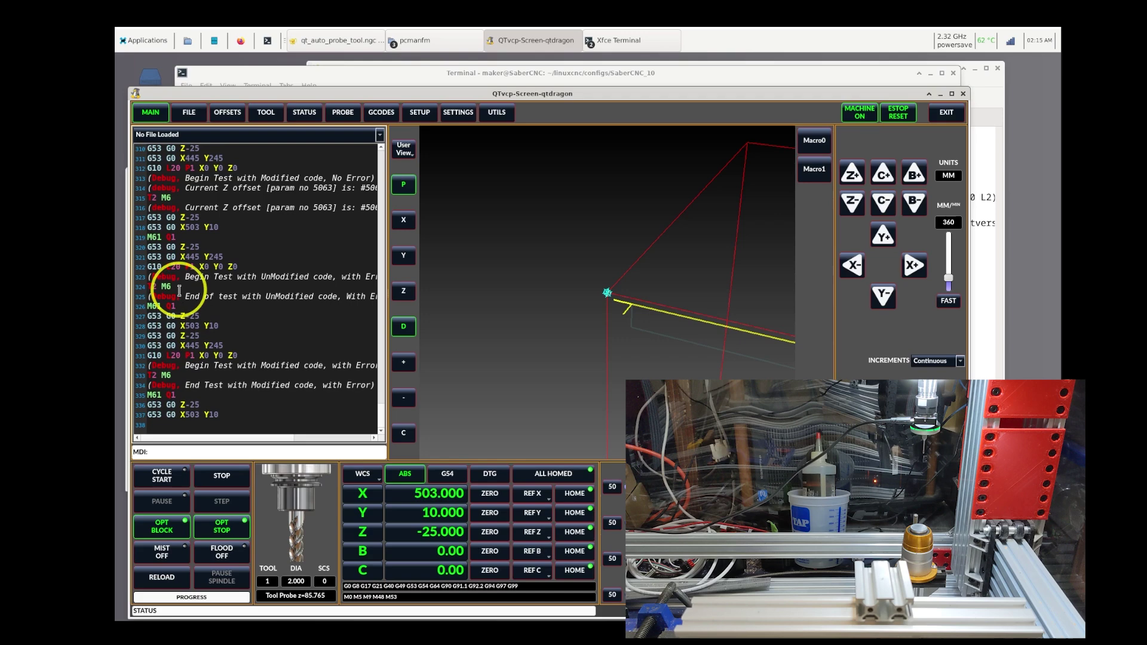
Switch probing to the TOOL PROBE layout and measure the tool setter height of -118.76.
{"action": "left_click", "coordinate": [344, 119]}
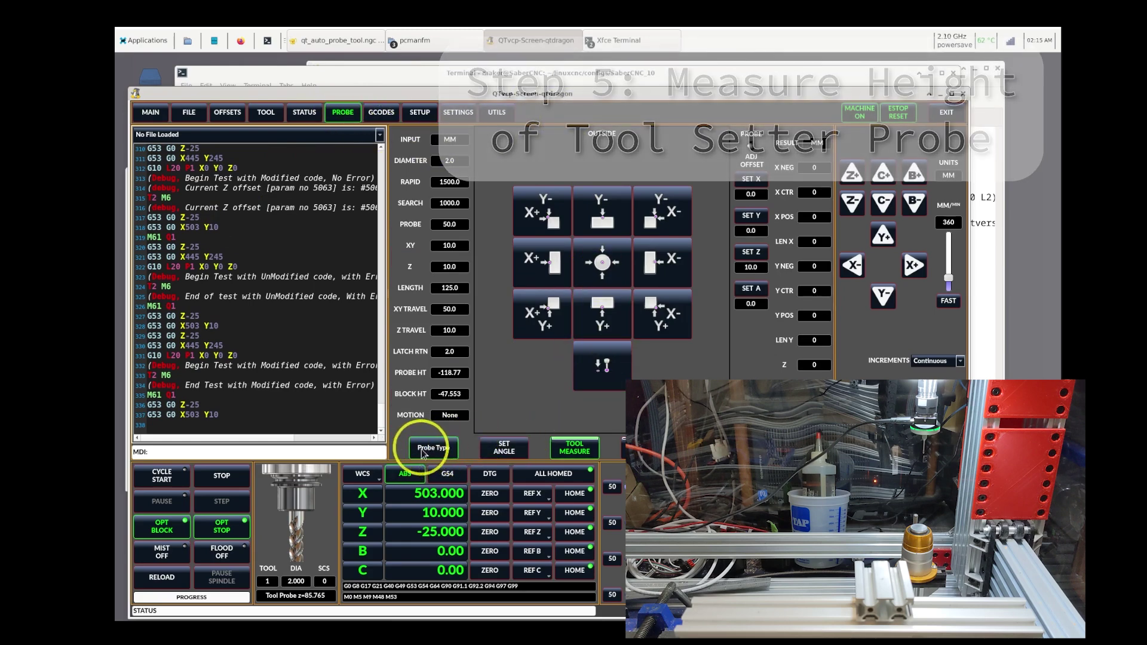
{"action": "left_click", "coordinate": [443, 451]}
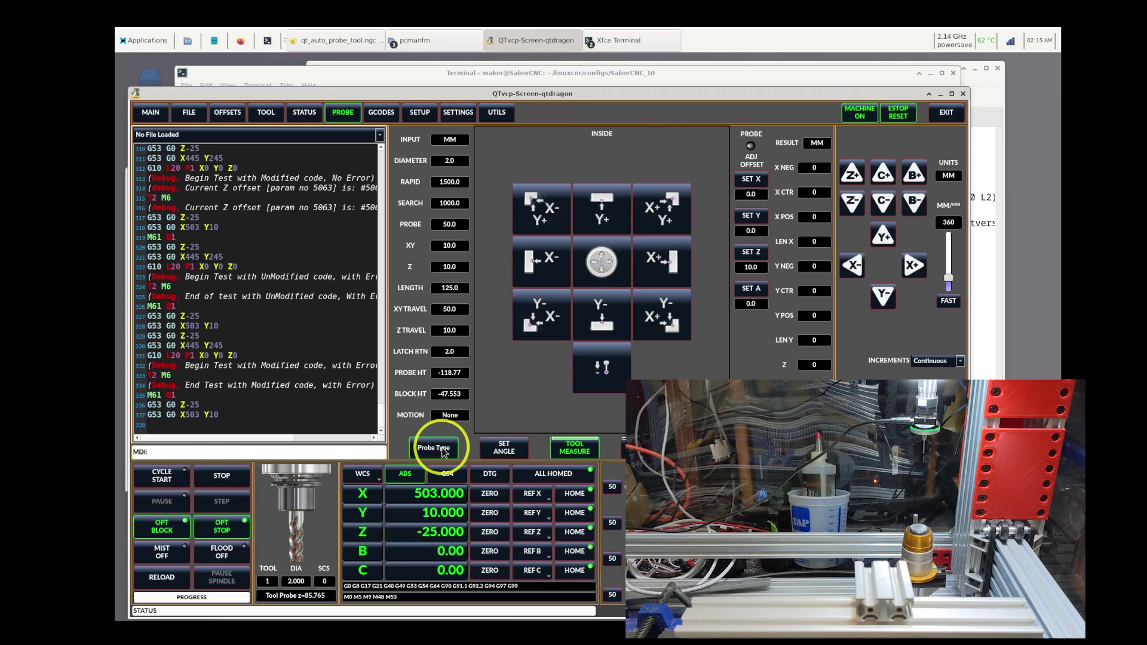
{"action": "left_click", "coordinate": [444, 450]}
{"action": "left_click", "coordinate": [444, 450]}
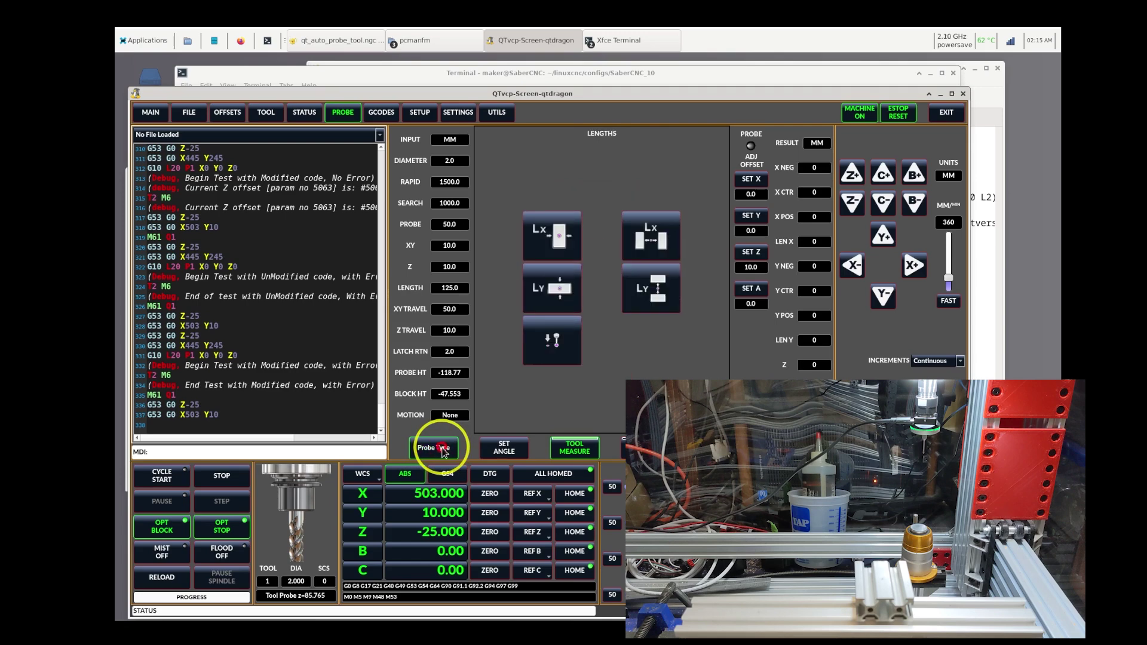
{"action": "left_click", "coordinate": [443, 451]}
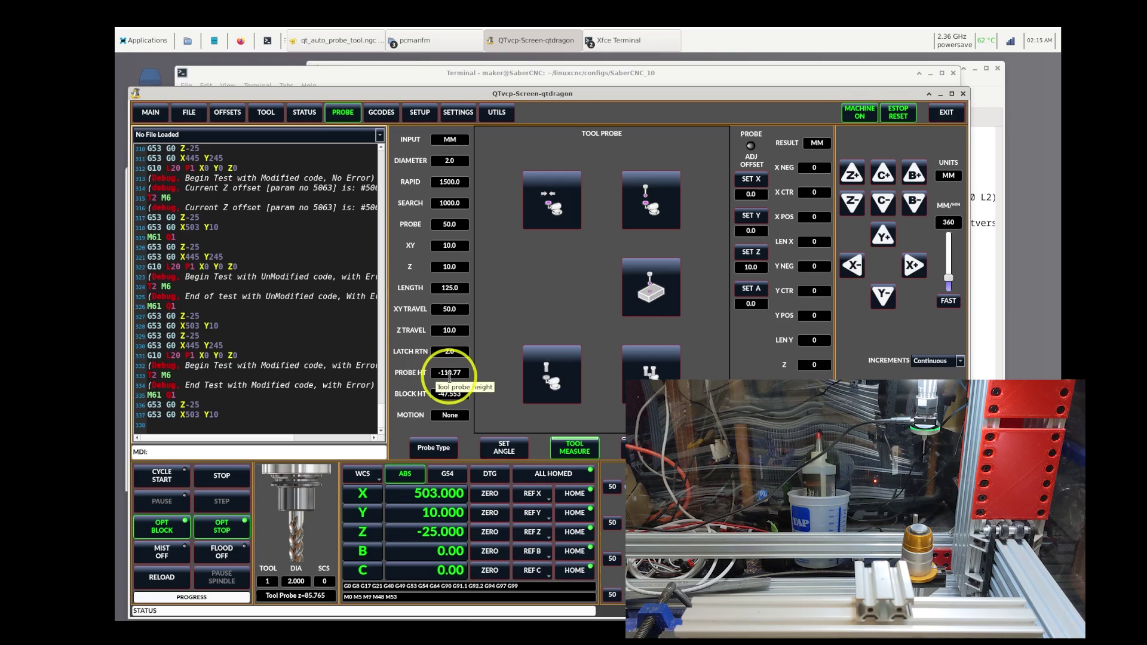
{"action": "left_click", "coordinate": [655, 202]}
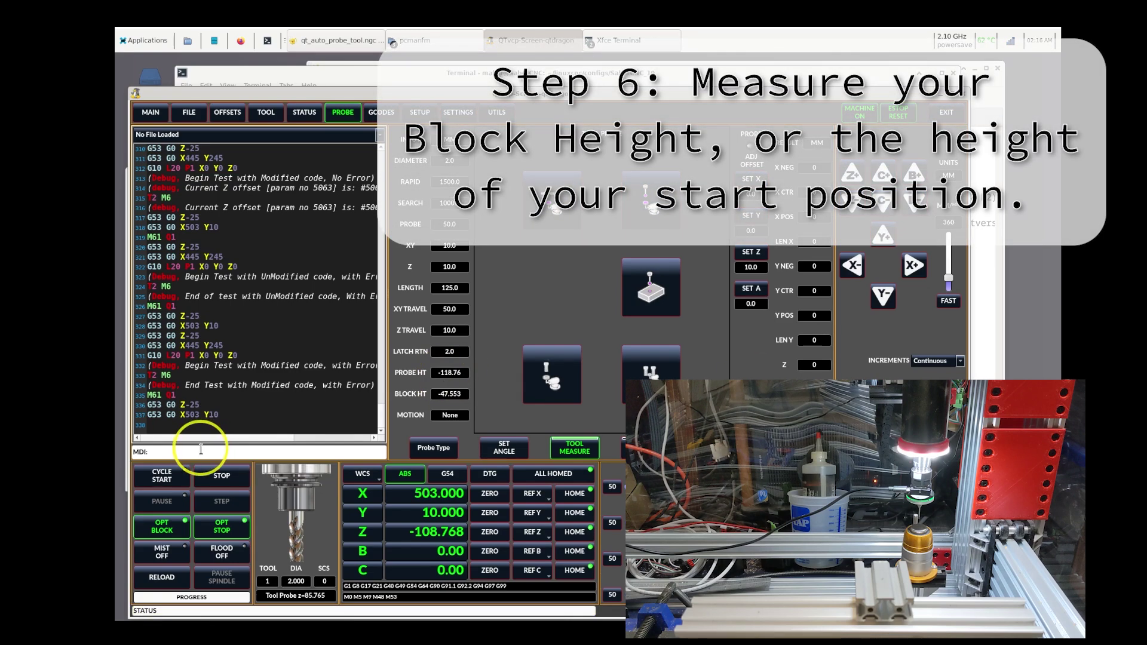
Retract to machine Z -25 and move to the start mark at X445 Y245 using history commands.
{"action": "right_click", "coordinate": [144, 407]}
{"action": "left_click", "coordinate": [174, 451]}
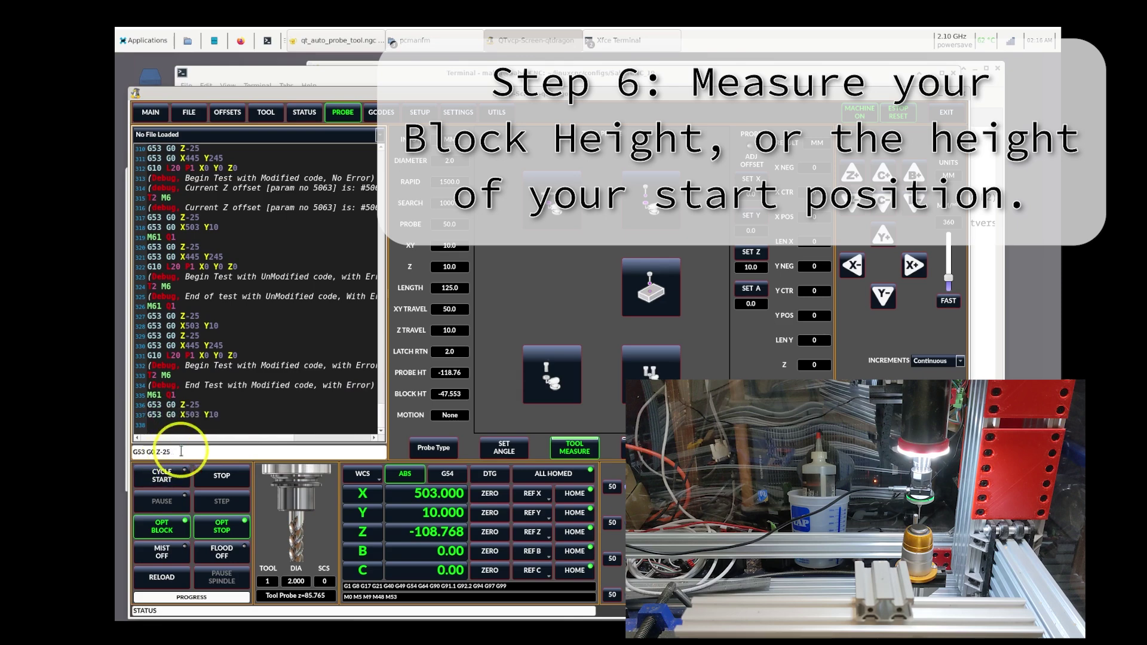
{"action": "key", "text": "Return"}
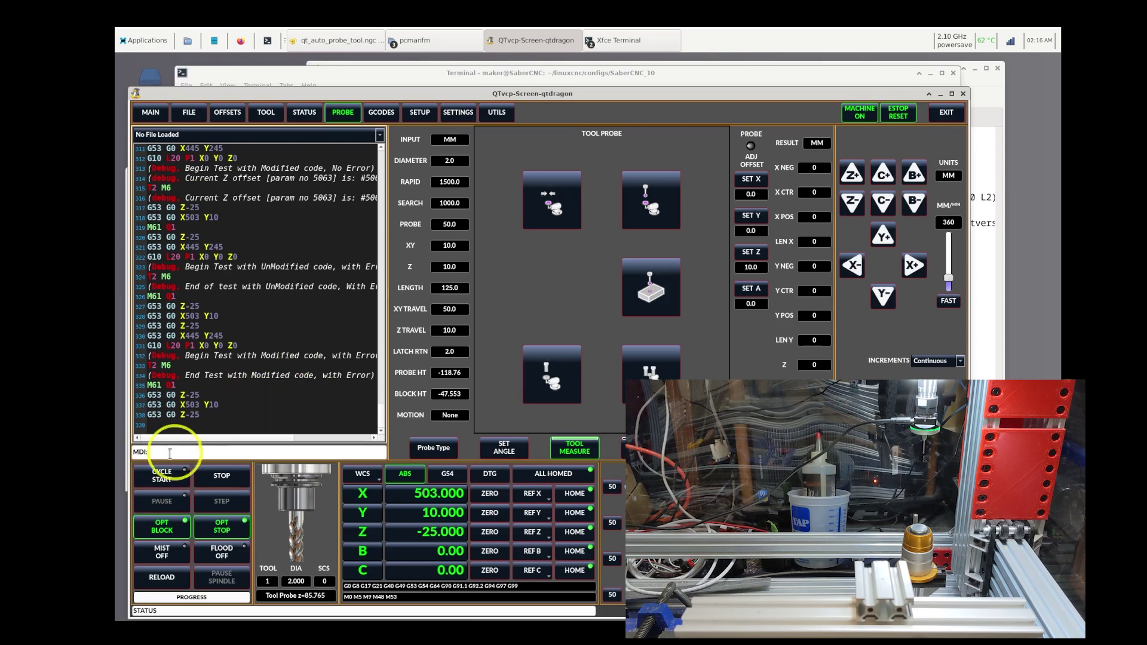
{"action": "double_click", "coordinate": [146, 340]}
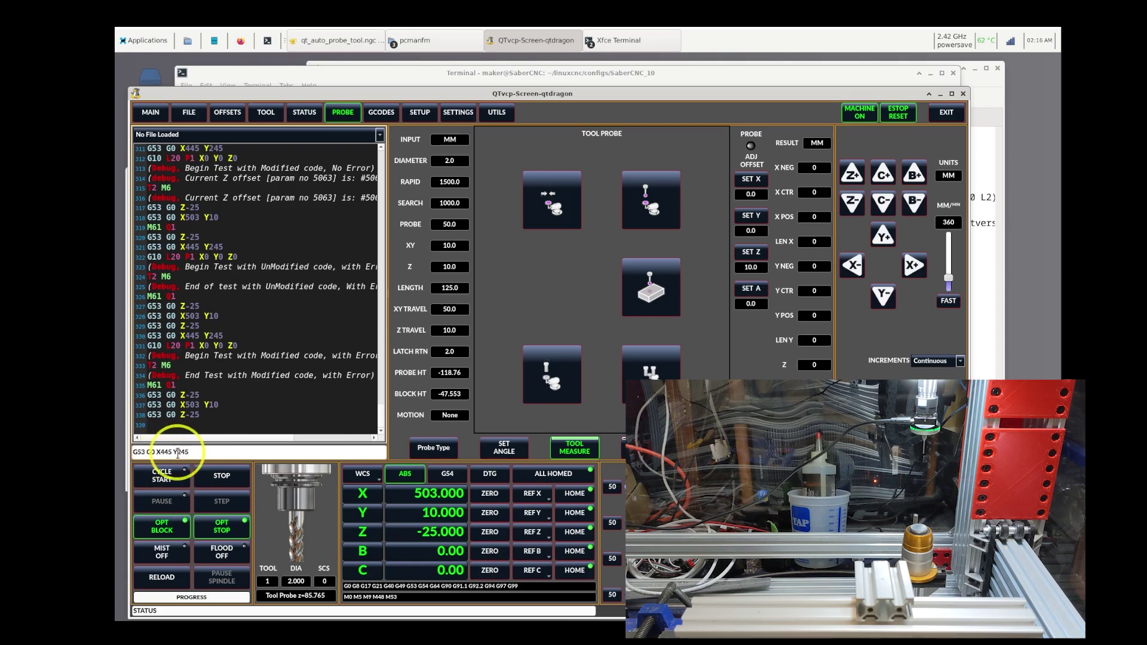
{"action": "key", "text": "Return"}
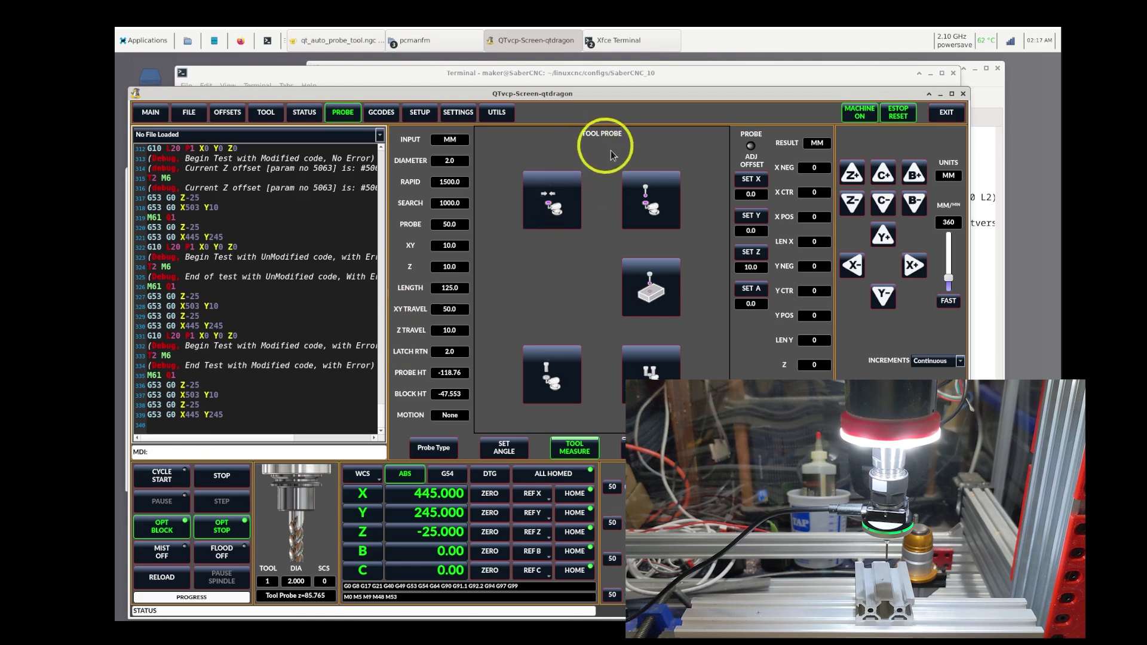
Probe the block height at the mark (-47.551) and recall G10 L20 P1 X0 Y0 Z0.
{"action": "left_click", "coordinate": [634, 212]}
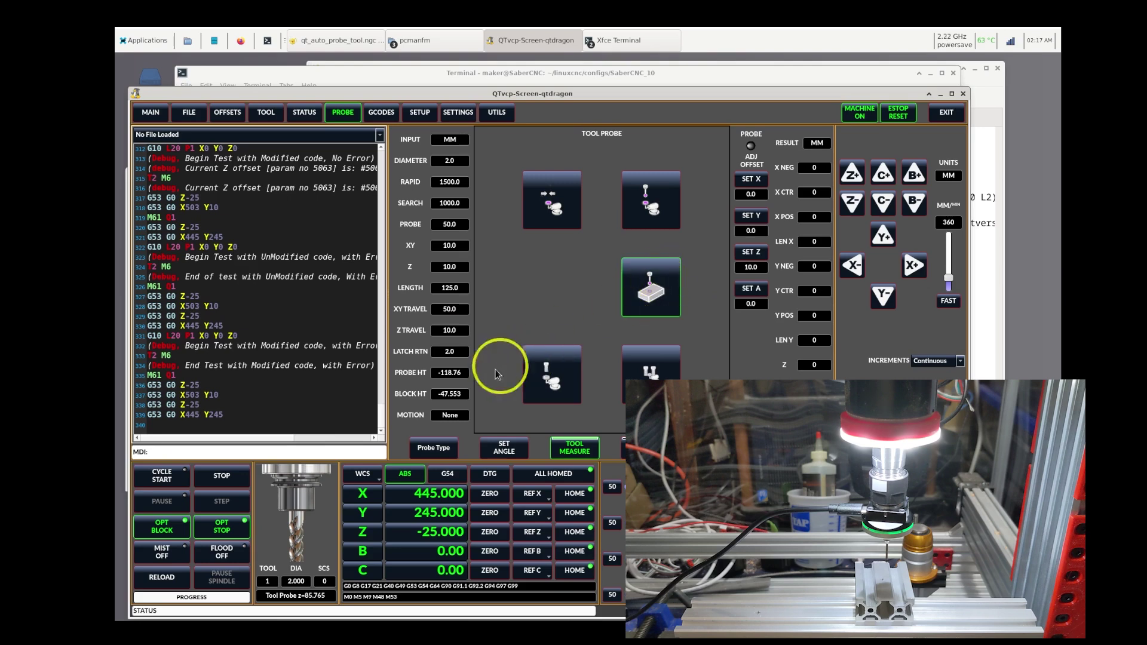
{"action": "left_click", "coordinate": [657, 292]}
{"action": "right_click", "coordinate": [145, 250]}
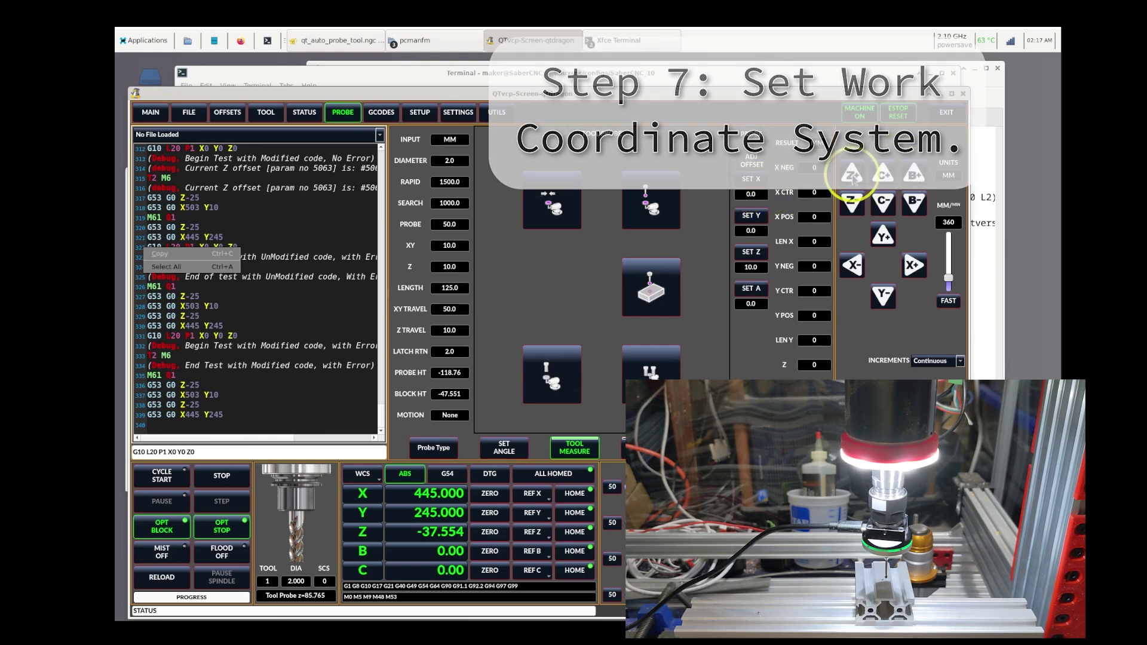
Jog Z up 0.1 mm then down 10 mm onto the mark, and switch the readout to G54.
{"action": "left_click", "coordinate": [962, 363]}
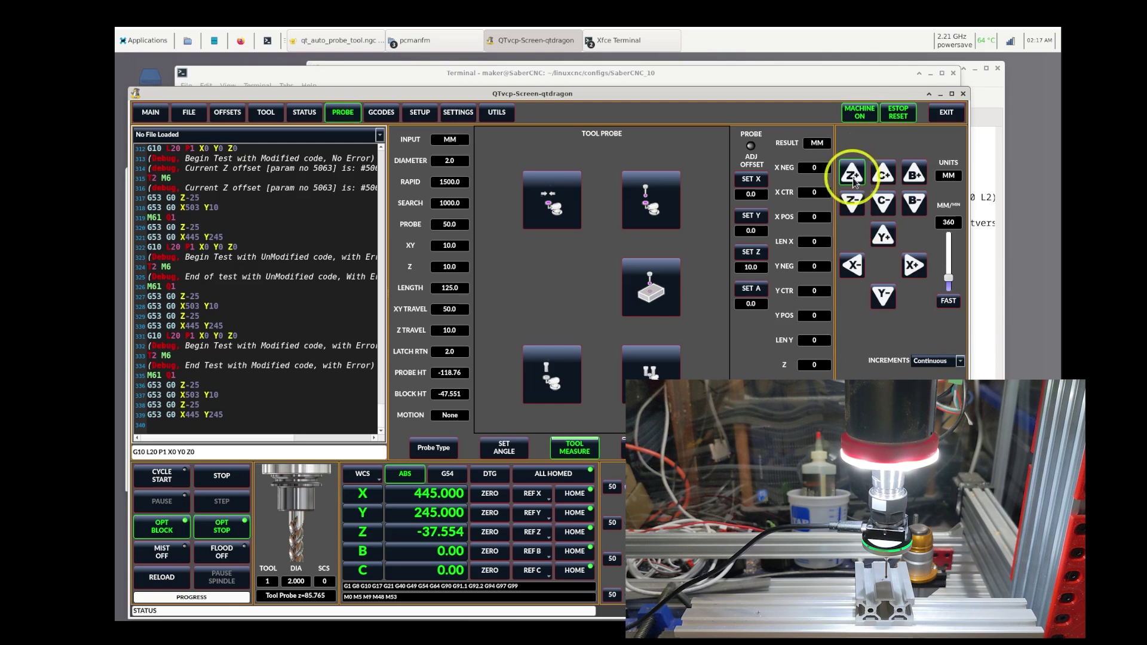
{"action": "left_click", "coordinate": [960, 364]}
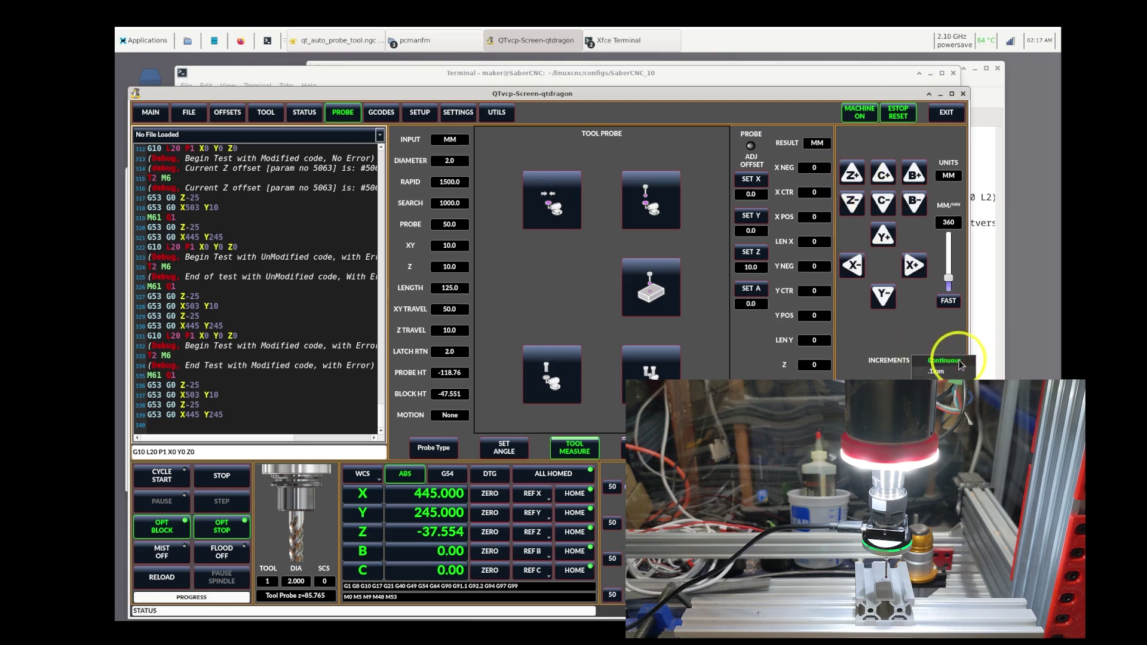
{"action": "left_click", "coordinate": [941, 373]}
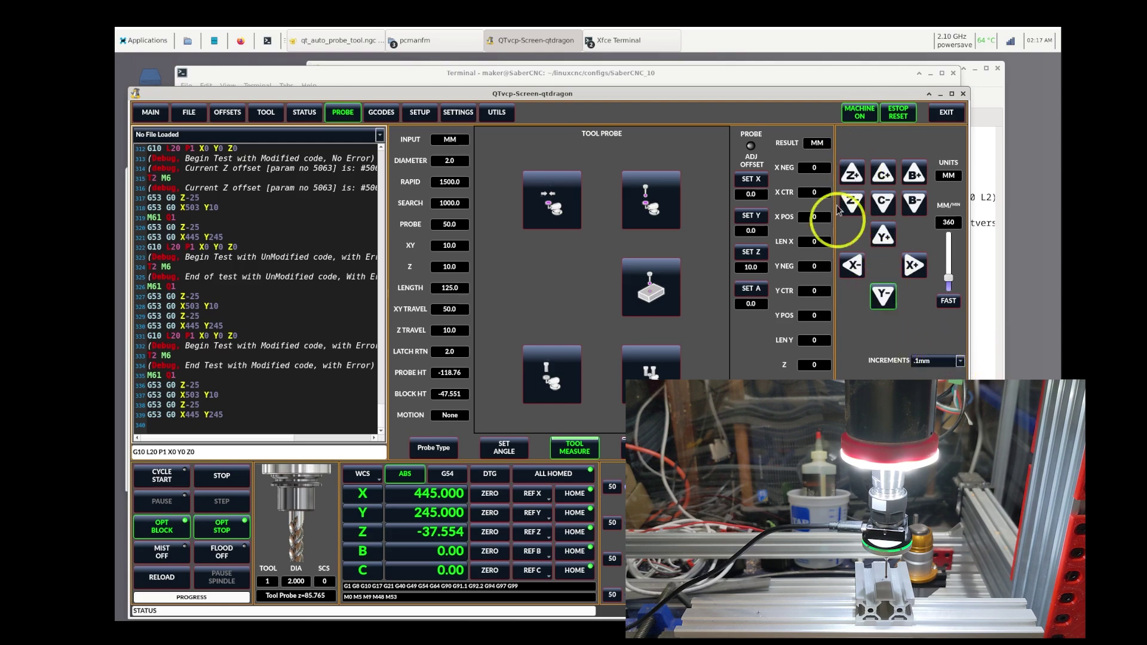
{"action": "left_click", "coordinate": [851, 174]}
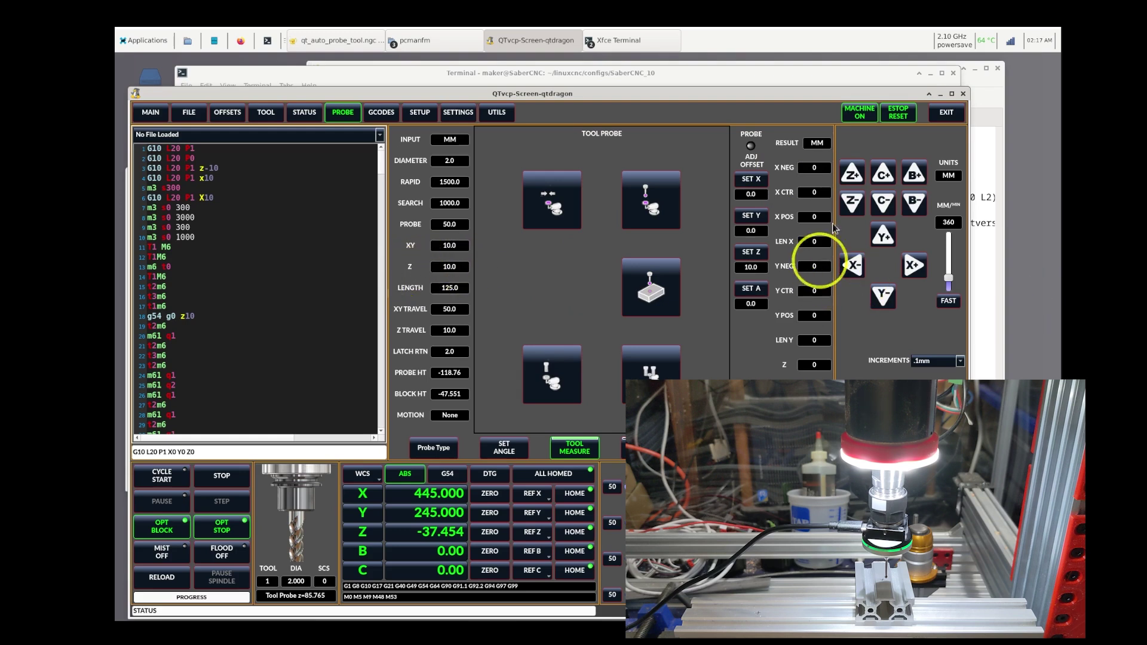
{"action": "left_click", "coordinate": [960, 362]}
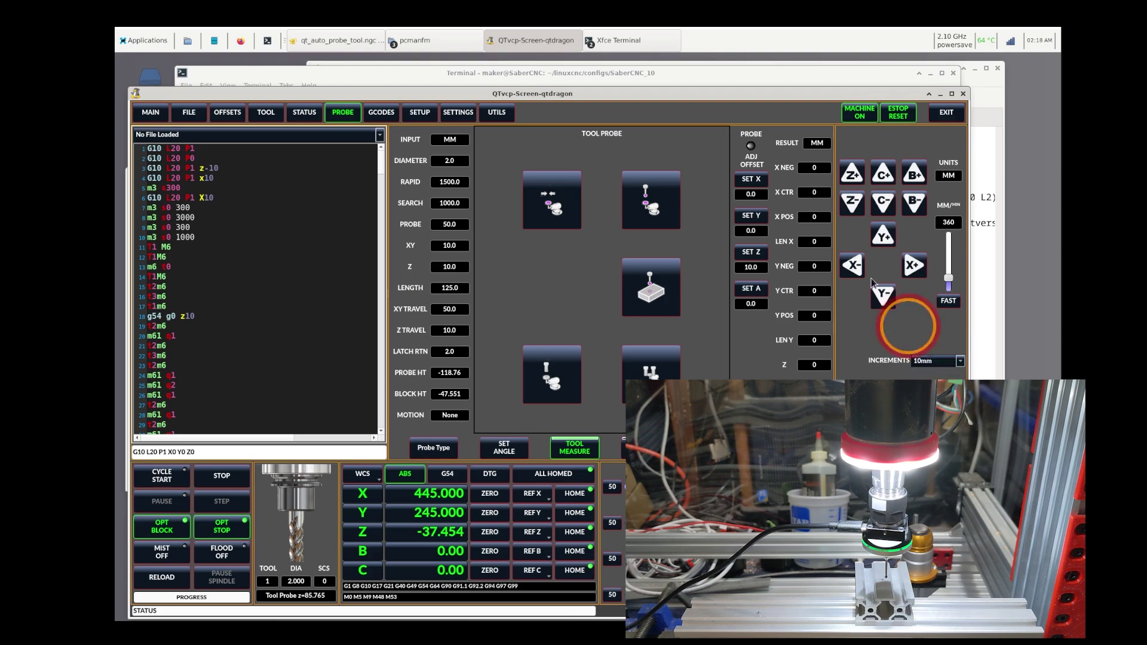
{"action": "left_click", "coordinate": [902, 326]}
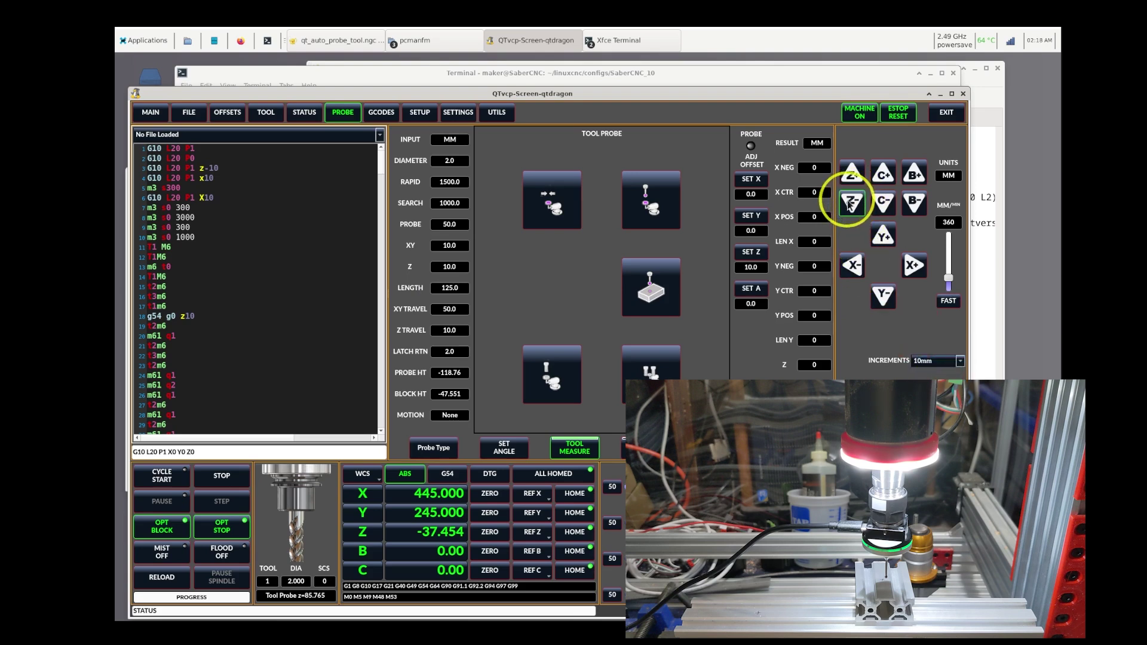
{"action": "left_click", "coordinate": [849, 204]}
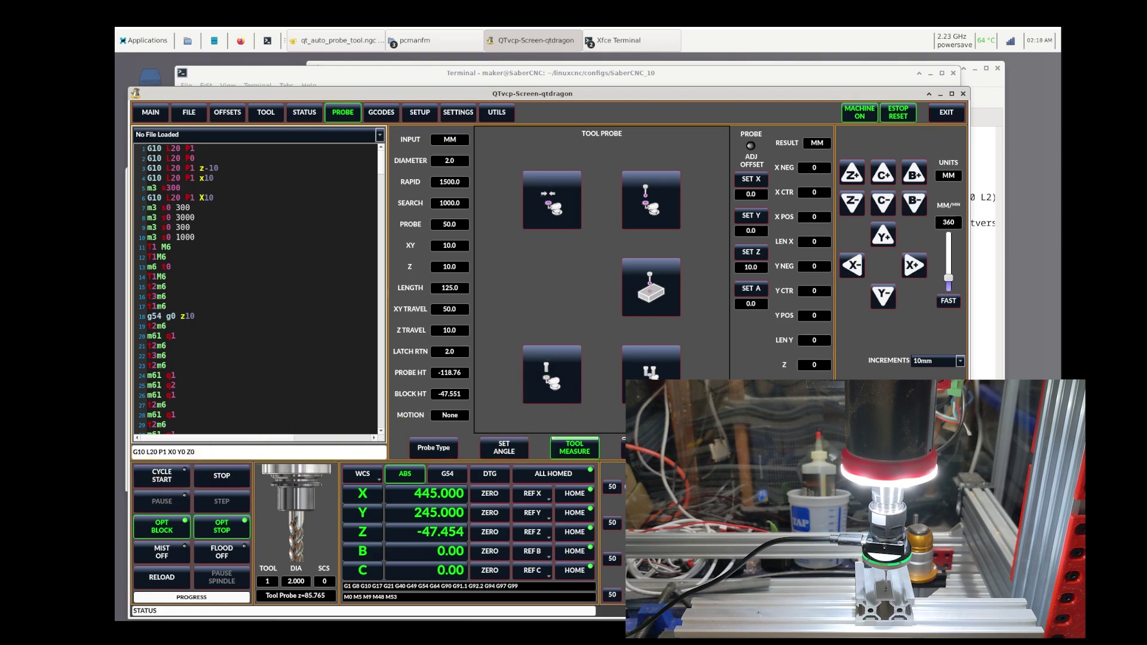
{"action": "left_click", "coordinate": [443, 476]}
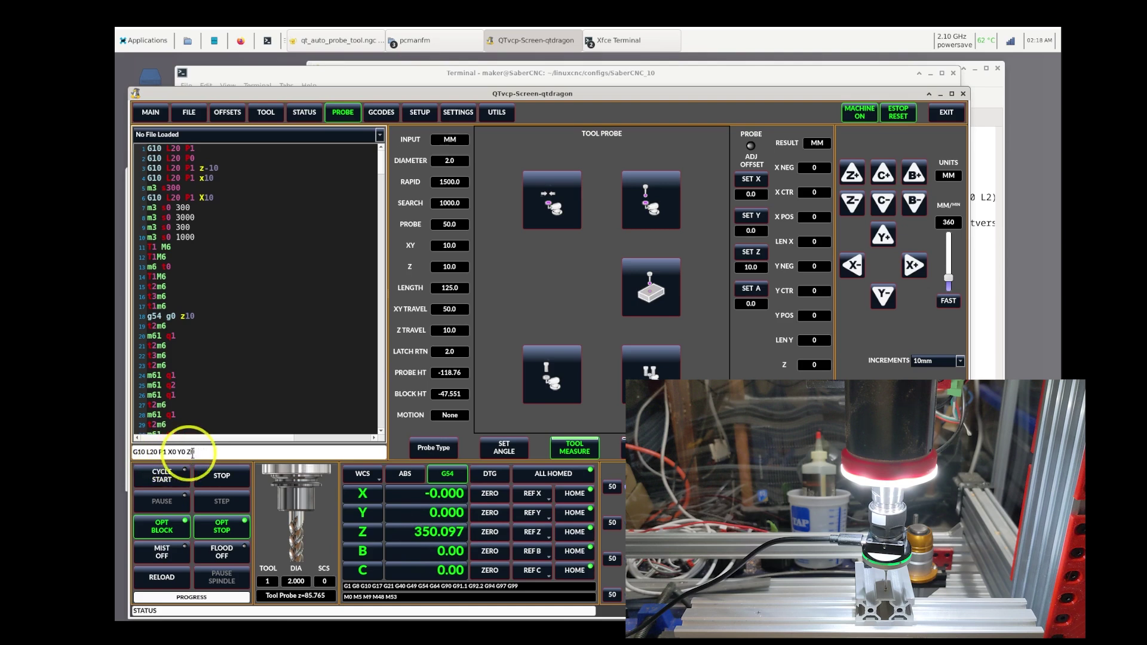
Run G10 L20 P1 X0 Y0 Z0 twice to zero G54 X, Y and Z at the spindle.
{"action": "type", "text": "0"}
{"action": "key", "text": "Return"}
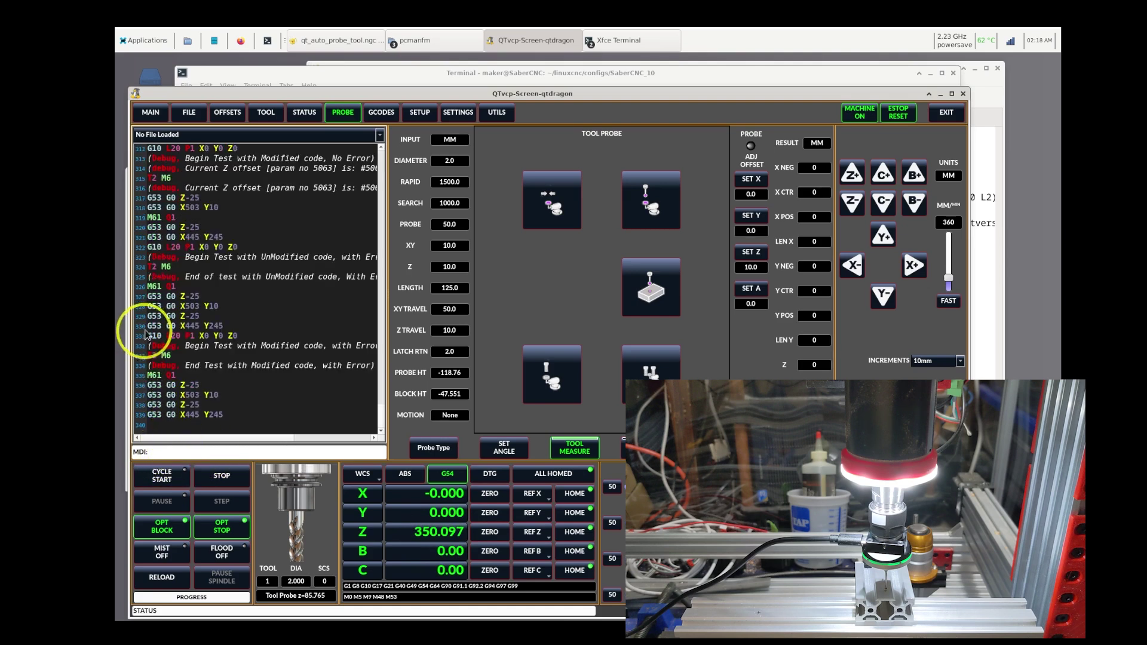
{"action": "left_click", "coordinate": [194, 452]}
{"action": "key", "text": "Up"}
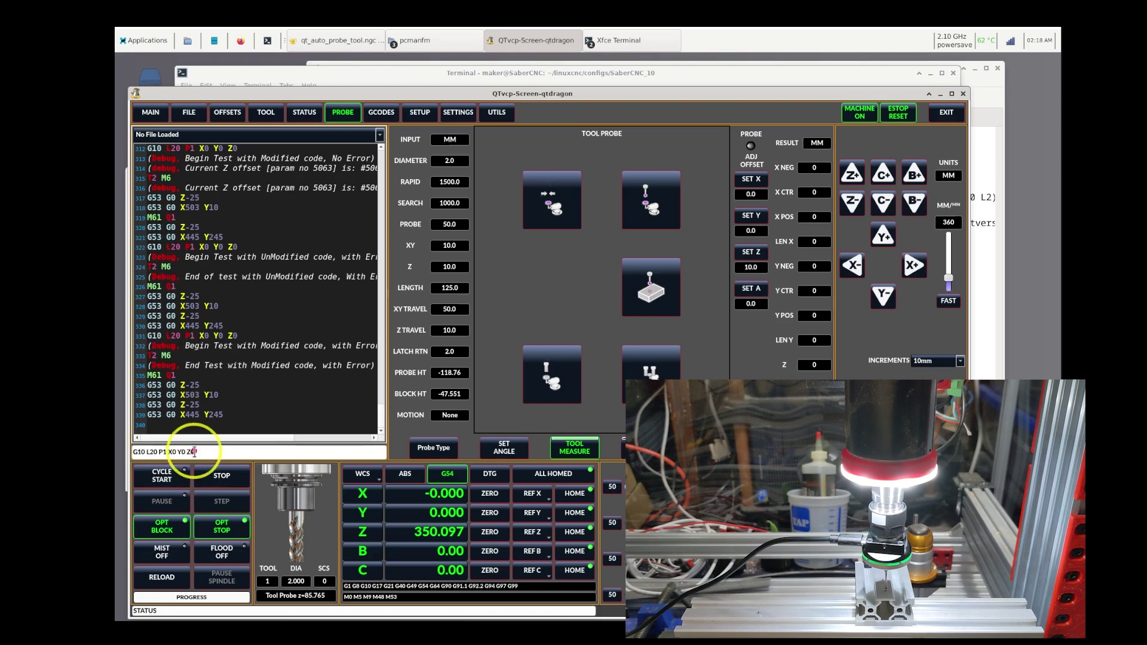
{"action": "key", "text": "Return"}
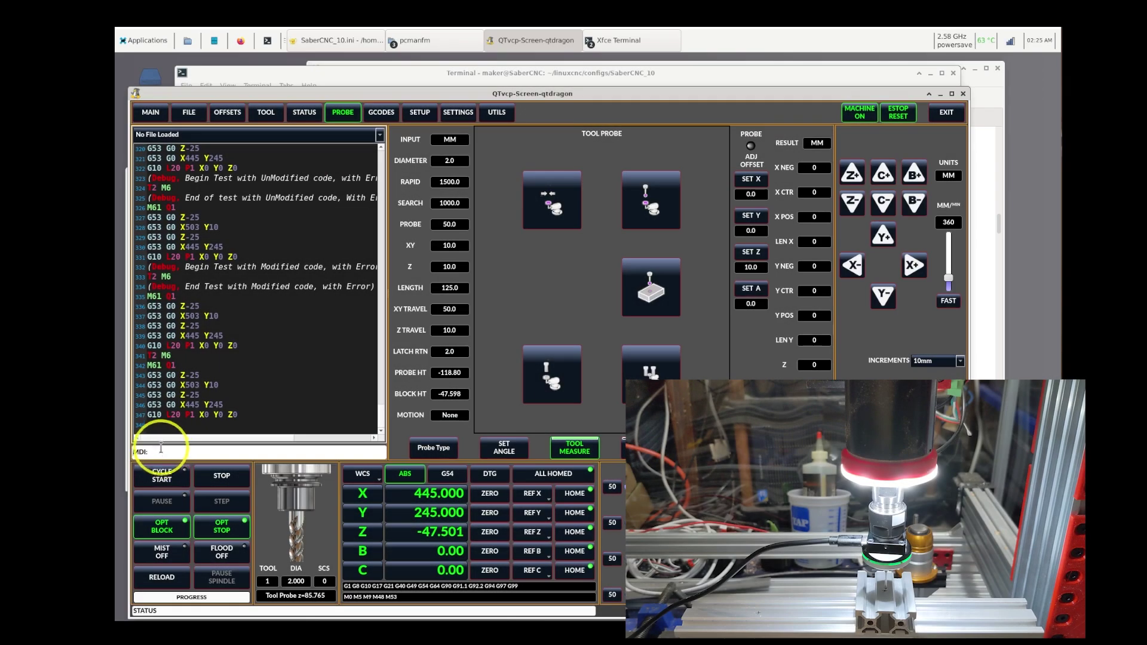
Run T2 M6 from history and confirm the manual change so tool 2's length is probed.
{"action": "right_click", "coordinate": [144, 354]}
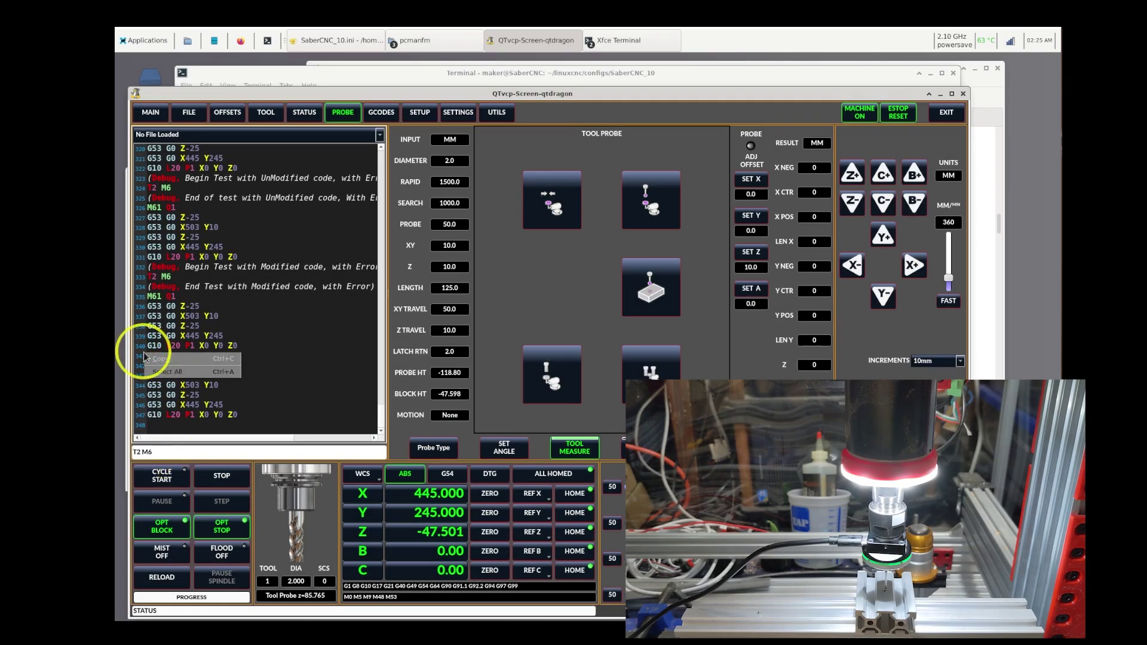
{"action": "left_click", "coordinate": [157, 452]}
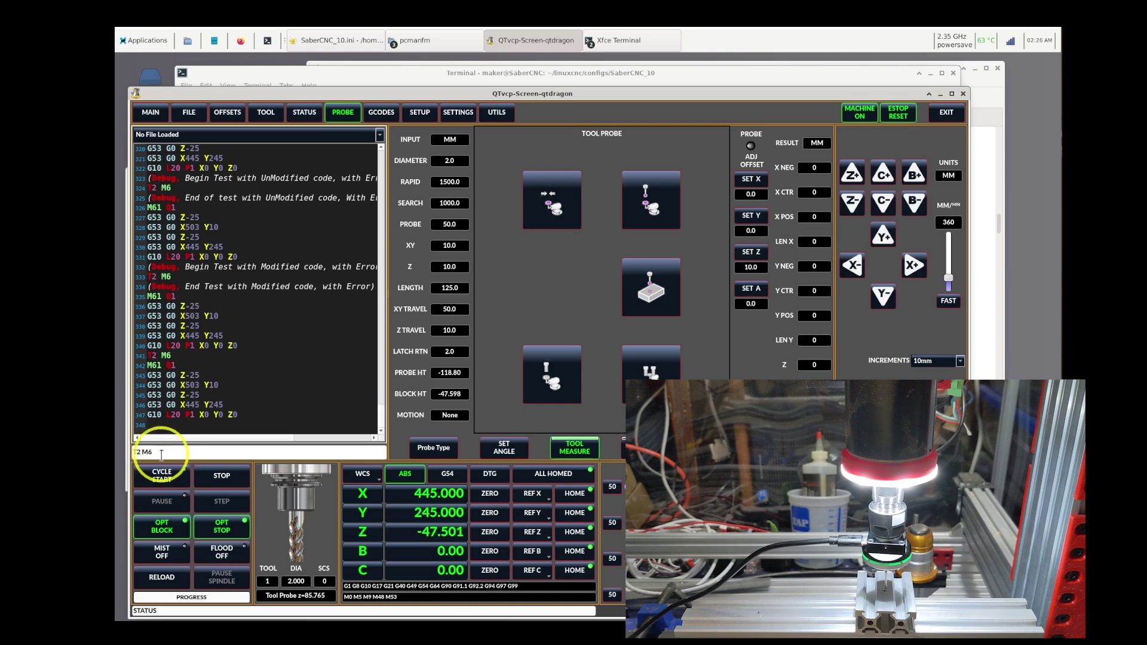
{"action": "key", "text": "Return"}
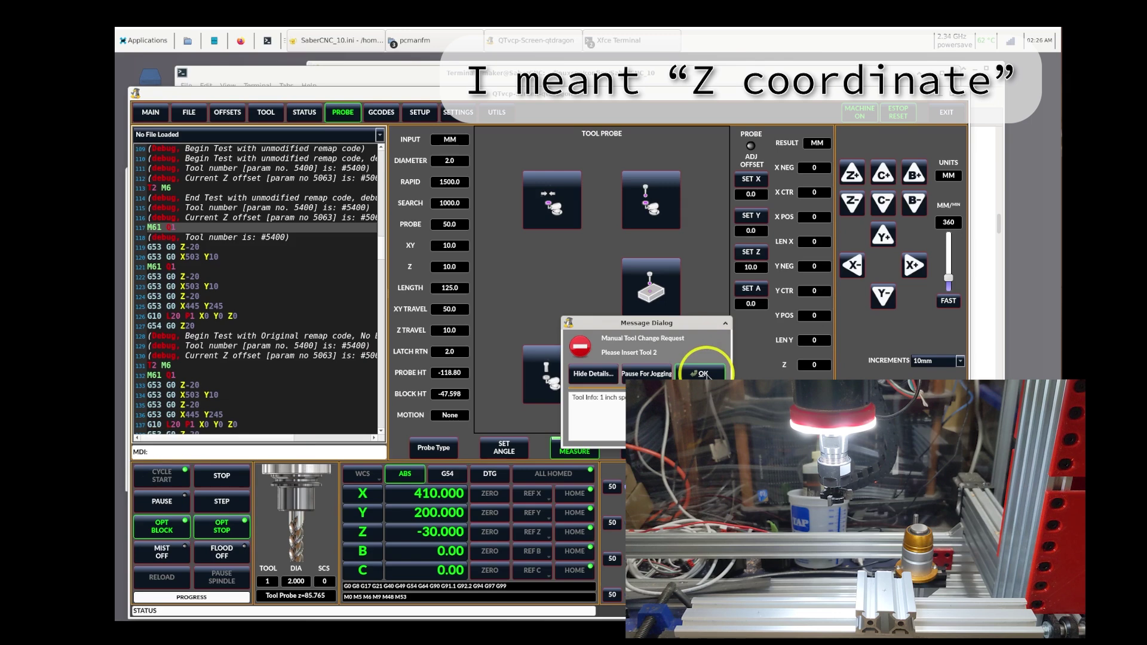
{"action": "left_click", "coordinate": [705, 374]}
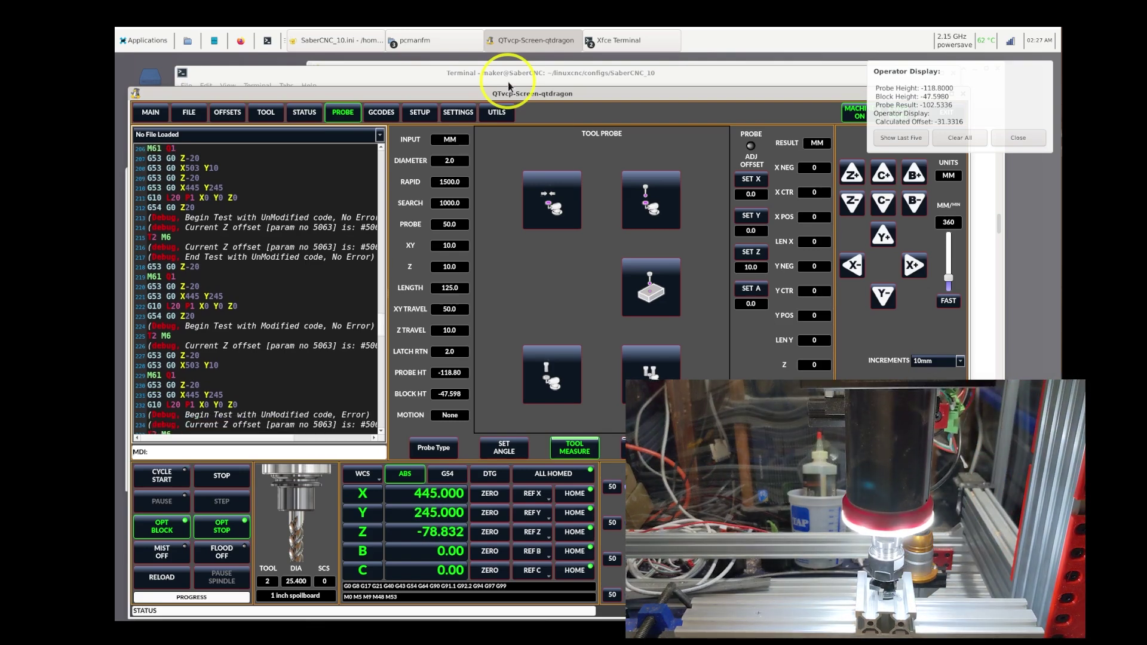
Close the probe results, switch to G54 coordinates and raise the spindle to G54 Z+20.
{"action": "left_click", "coordinate": [1030, 139]}
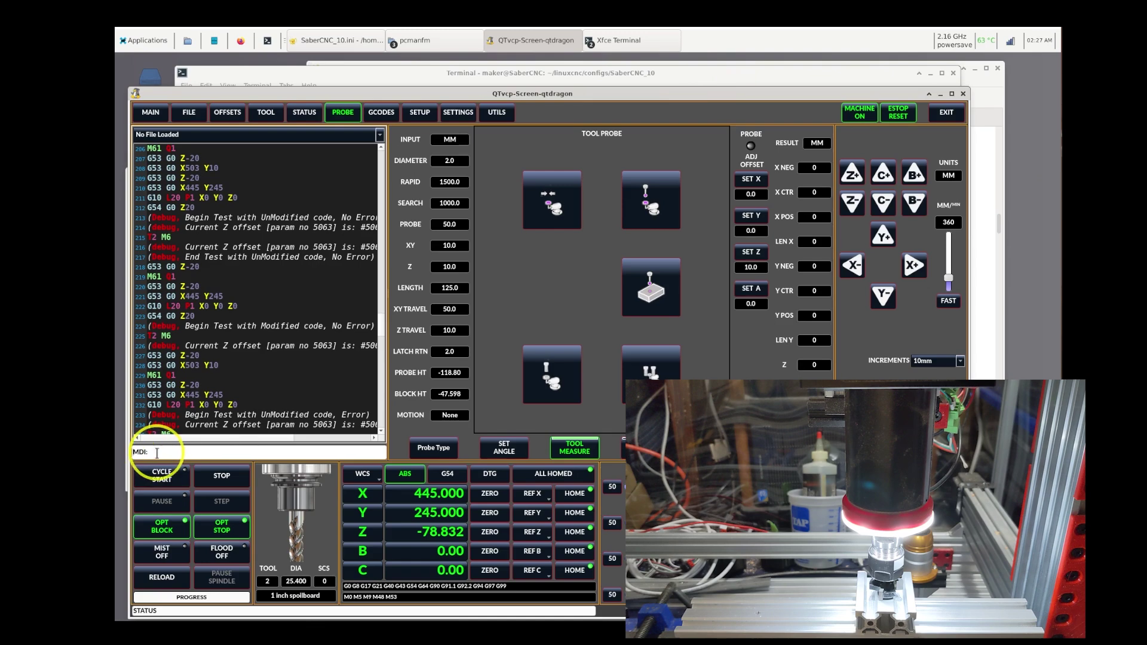
{"action": "scroll", "coordinate": [252, 399], "scroll_direction": "down", "scroll_amount": 2}
{"action": "scroll", "coordinate": [251, 399], "scroll_direction": "down", "scroll_amount": 20}
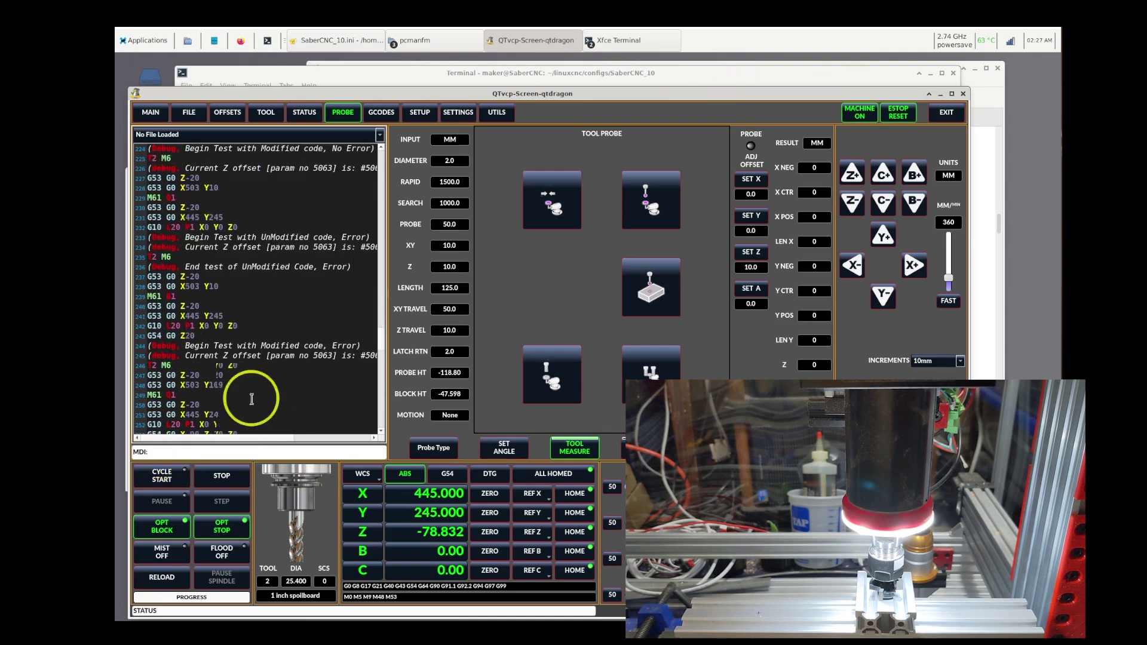
{"action": "scroll", "coordinate": [269, 404], "scroll_direction": "down", "scroll_amount": 4}
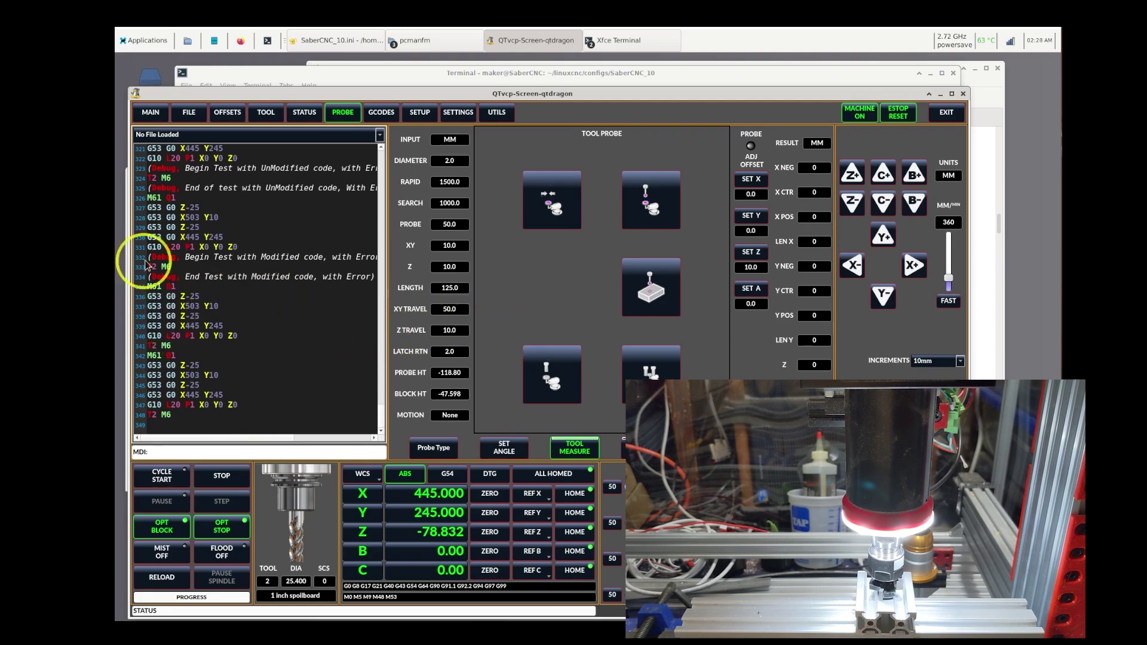
{"action": "scroll", "coordinate": [291, 250], "scroll_direction": "up", "scroll_amount": 6}
{"action": "left_click", "coordinate": [451, 474]}
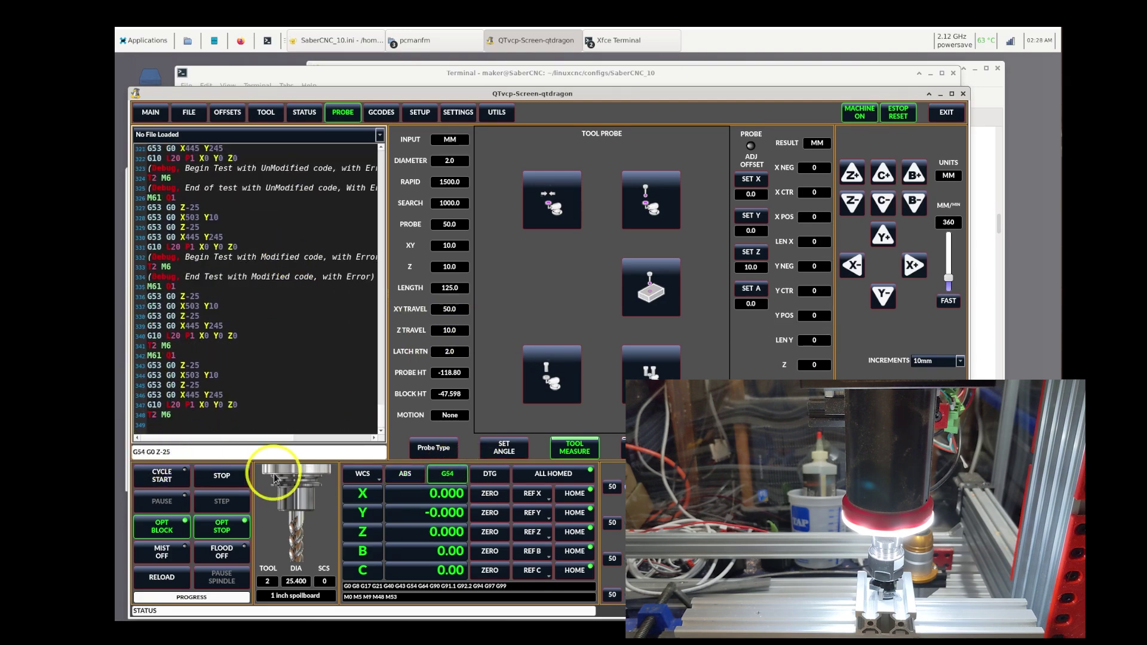
{"action": "key", "text": "BackSpace"}
{"action": "key", "text": "BackSpace"}
{"action": "key", "text": "BackSpace"}
{"action": "type", "text": "+20"}
{"action": "key", "text": "Return"}
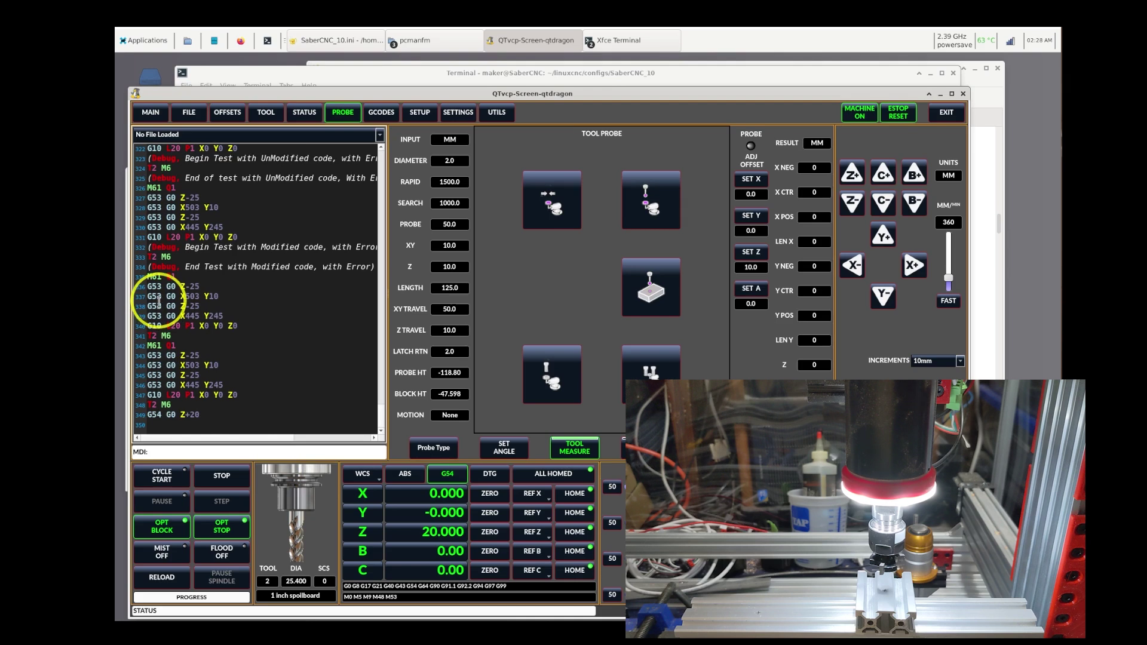
Move the spindle to G54 X-90, then lower it to G54 Z-19.9.
{"action": "scroll", "coordinate": [159, 302], "scroll_direction": "up", "scroll_amount": 2}
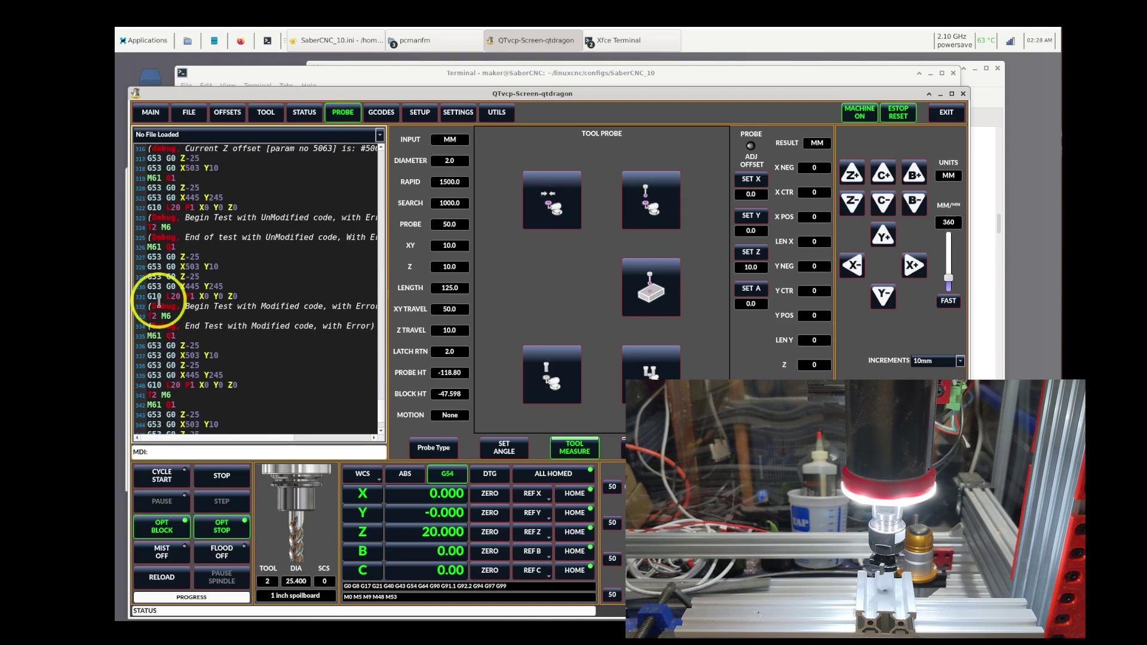
{"action": "scroll", "coordinate": [158, 302], "scroll_direction": "up", "scroll_amount": 3}
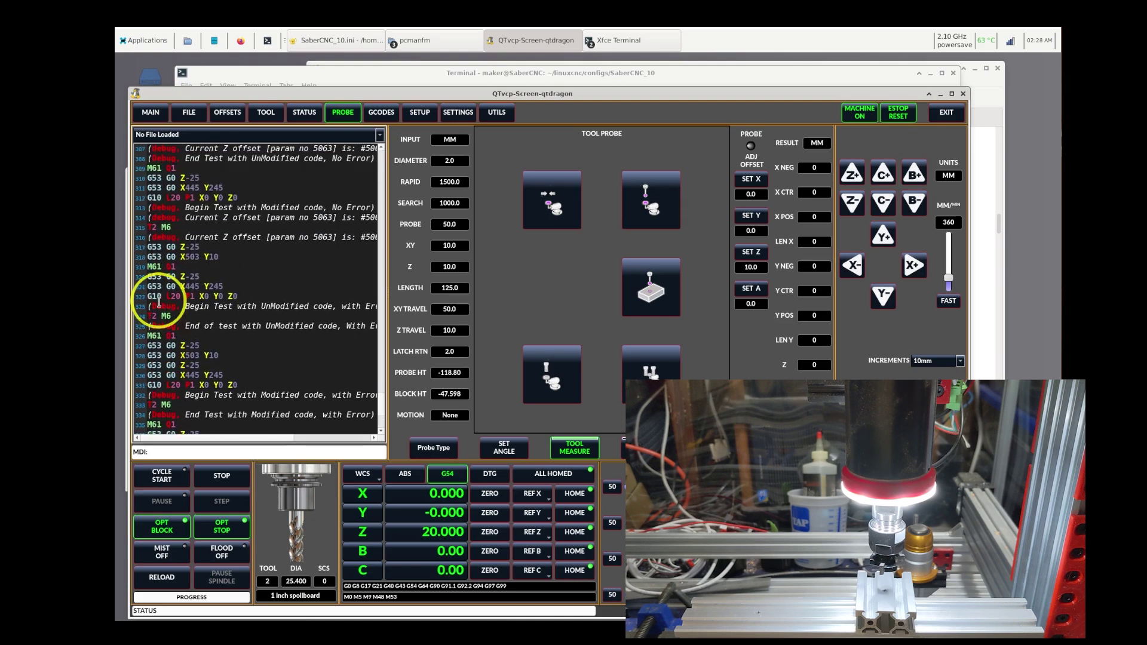
{"action": "scroll", "coordinate": [149, 298], "scroll_direction": "up", "scroll_amount": 8}
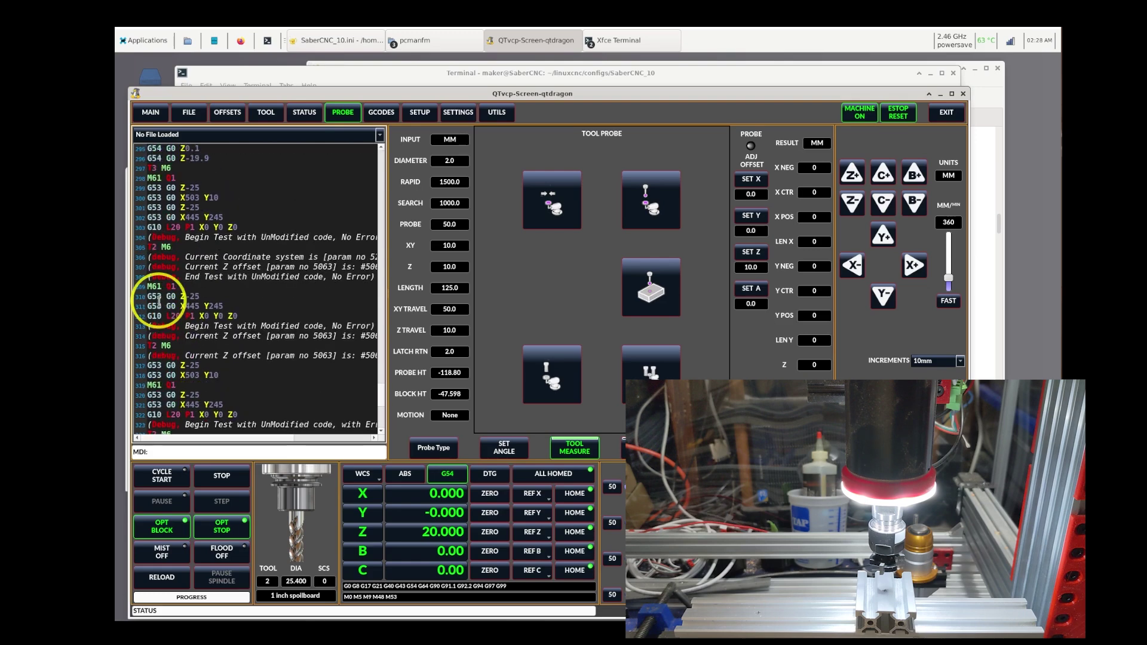
{"action": "right_click", "coordinate": [145, 259]}
{"action": "left_click", "coordinate": [169, 449]}
{"action": "key", "text": "Return"}
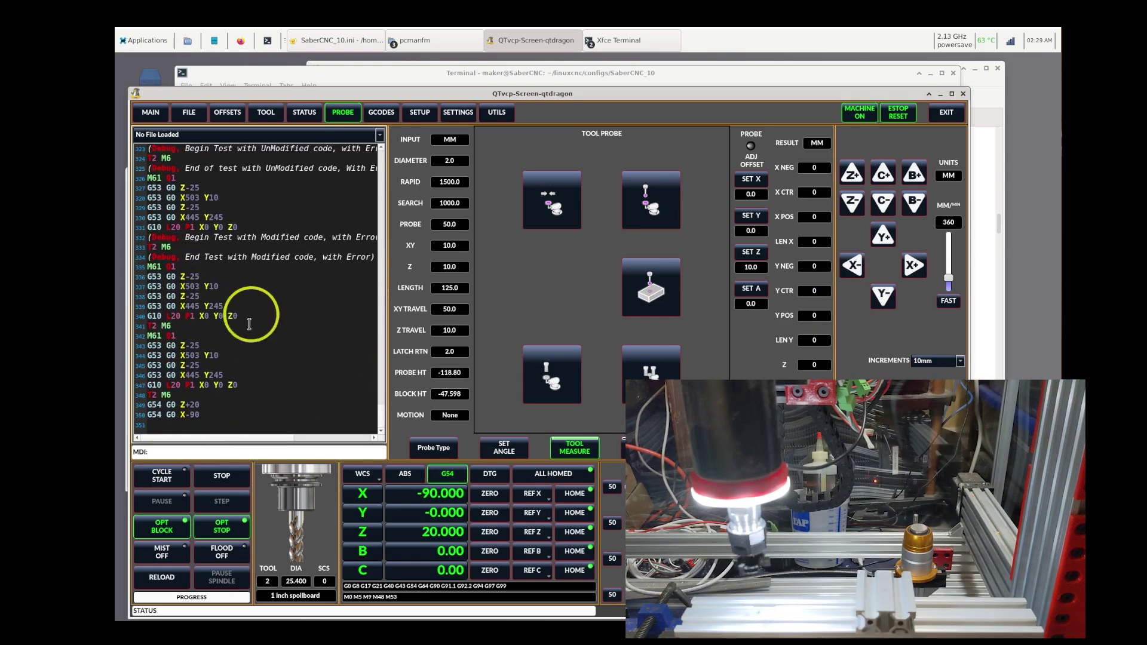
{"action": "key", "text": "Up"}
{"action": "key", "text": "Up"}
{"action": "double_click", "coordinate": [163, 452]}
{"action": "type", "text": "-19.9"}
{"action": "key", "text": "Return"}
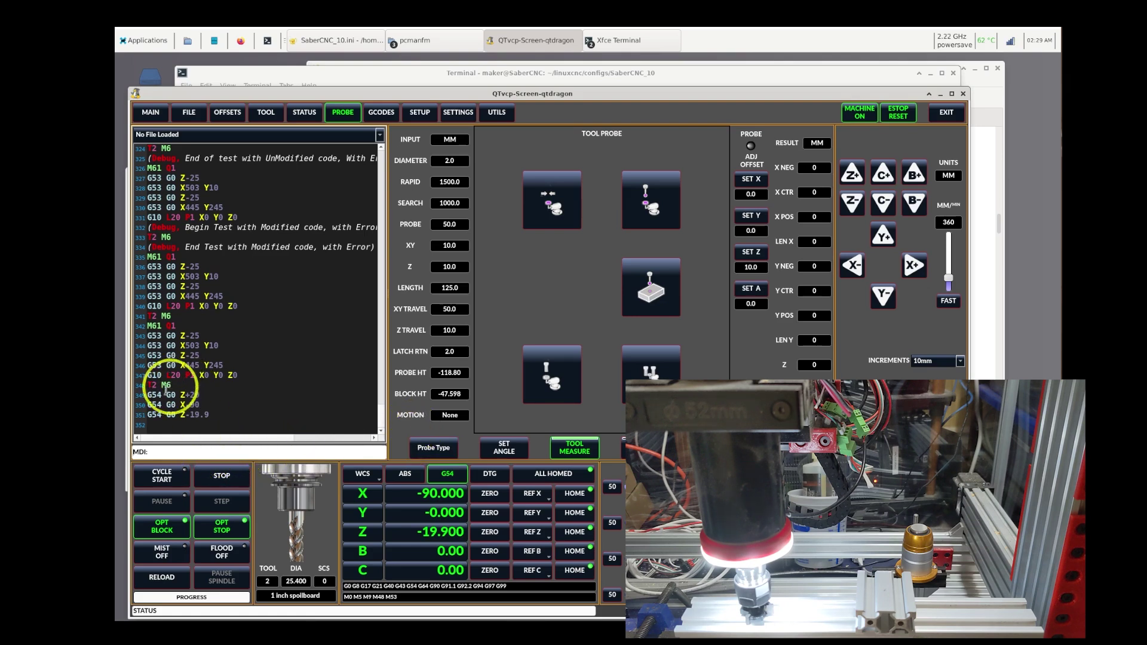
Run T3 M6 from MDI and confirm the manual change to tool 3.
{"action": "right_click", "coordinate": [143, 385]}
{"action": "left_click", "coordinate": [149, 452]}
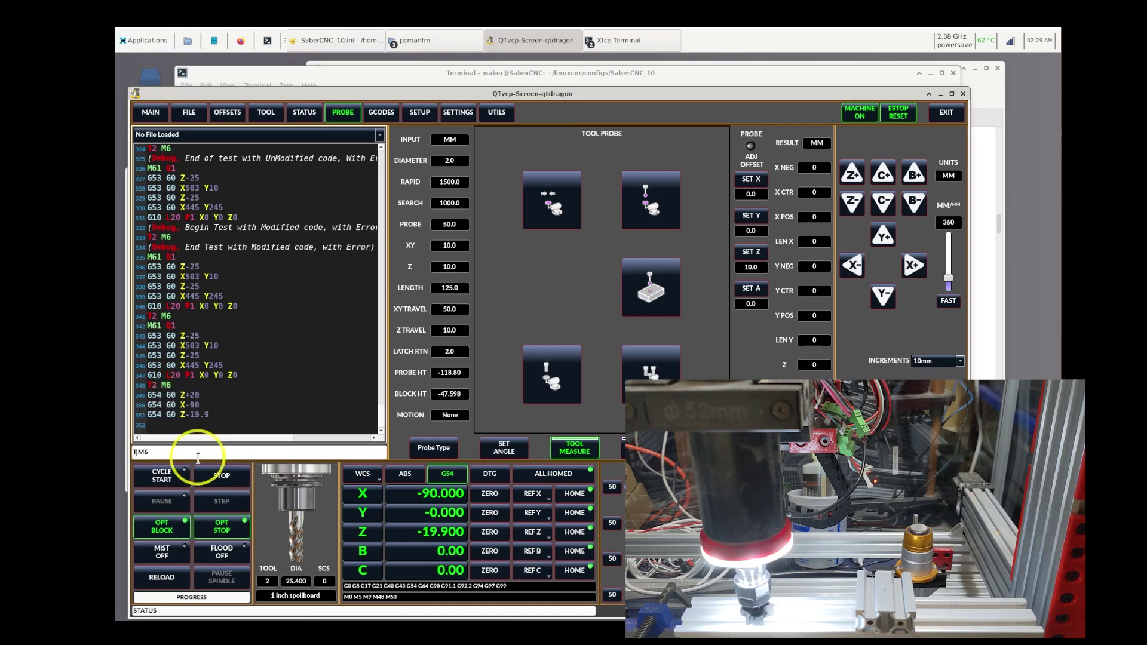
{"action": "key", "text": "Return"}
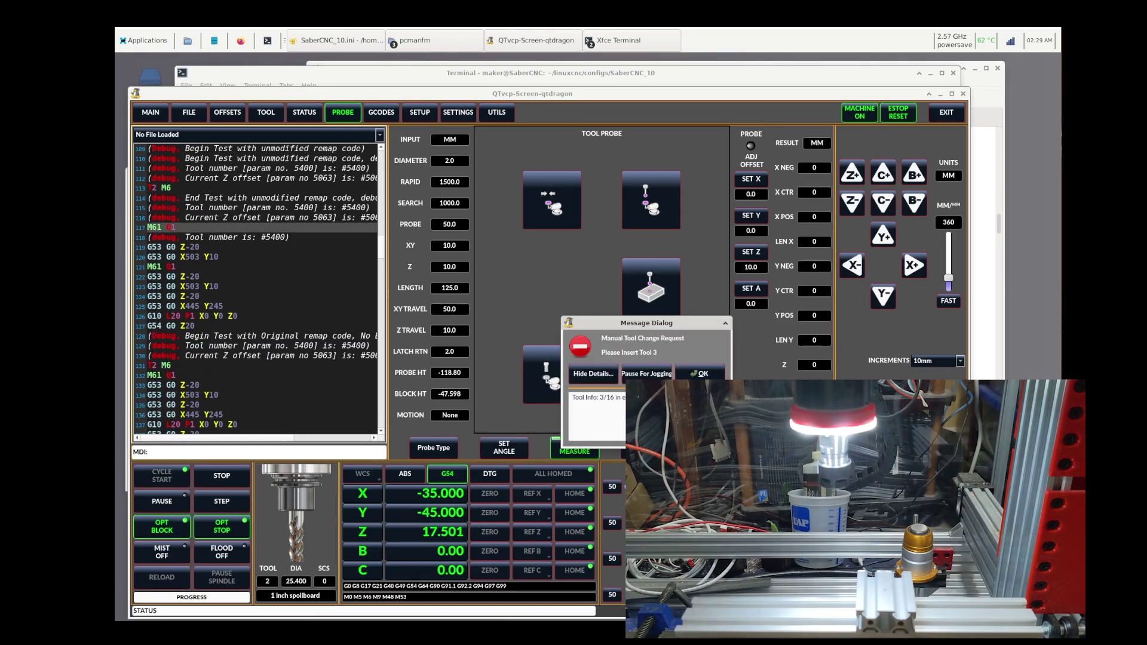
{"action": "left_click", "coordinate": [714, 375]}
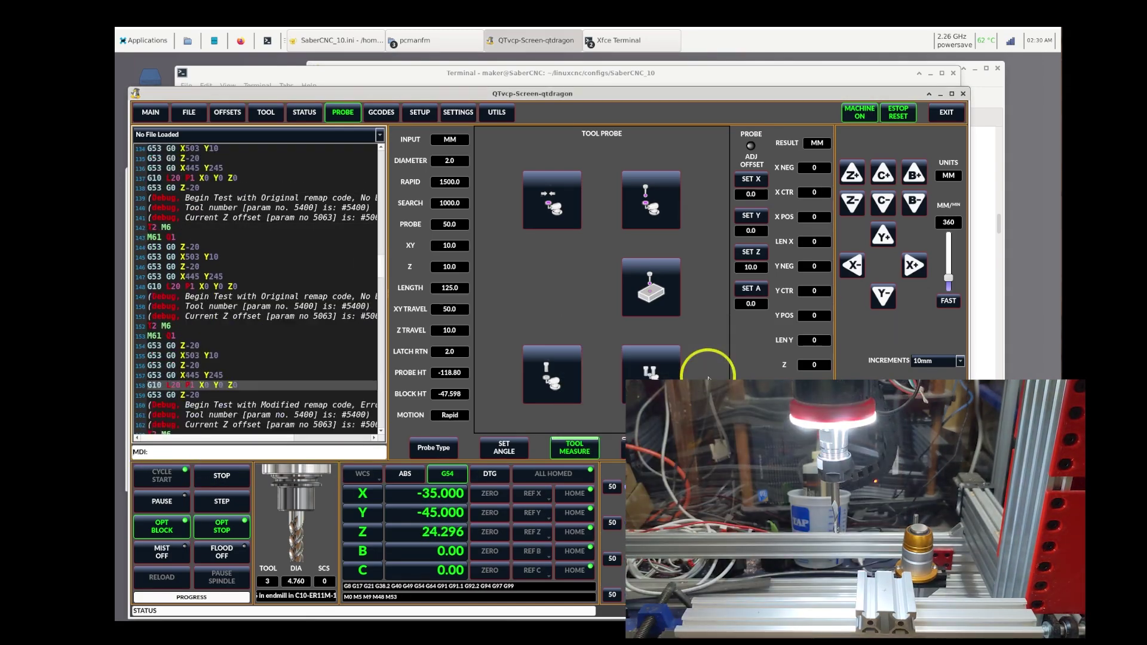